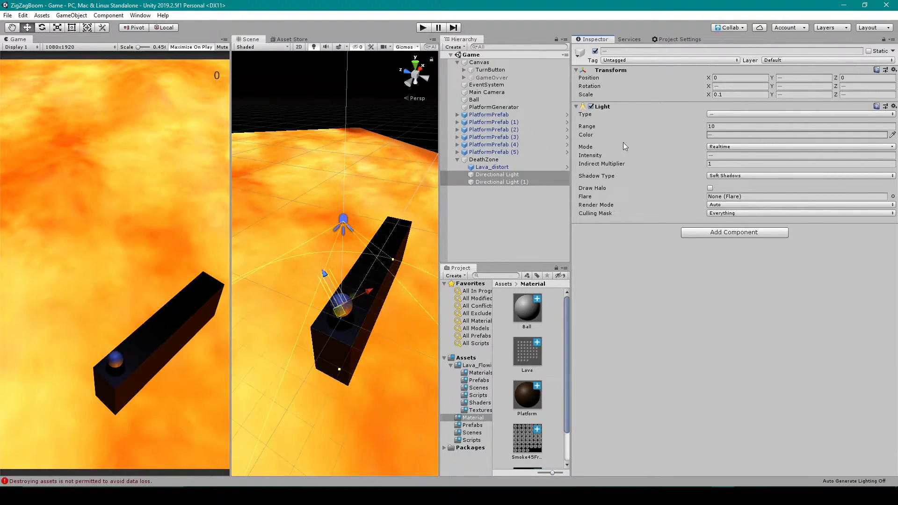
Play-test the finished ZigZag game, turning the ball at each corner, then stop play mode.
key("ctrl+p")
left_click(465, 335)
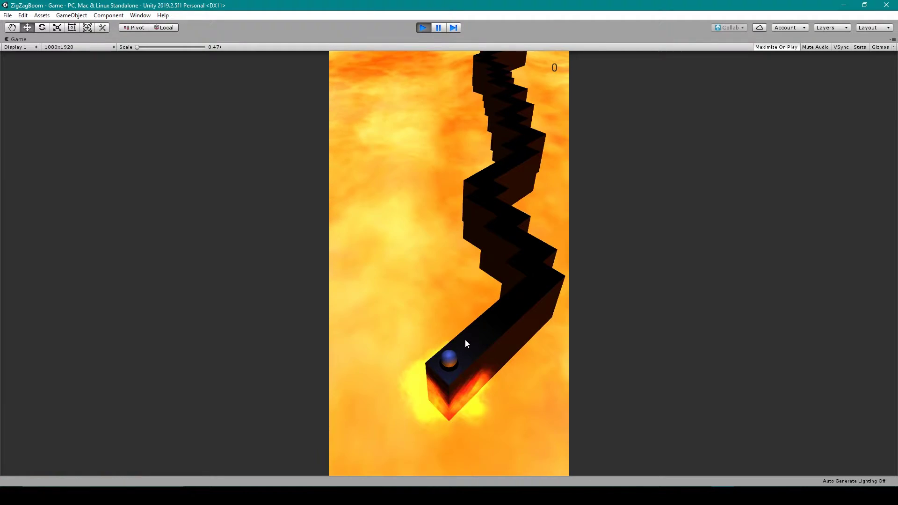
left_click(465, 341)
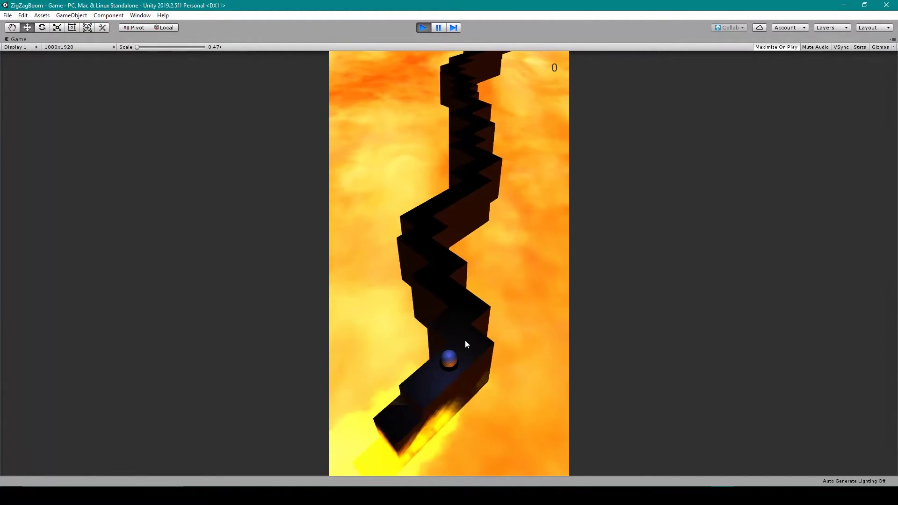
left_click(465, 340)
left_click(465, 340)
left_click(465, 340)
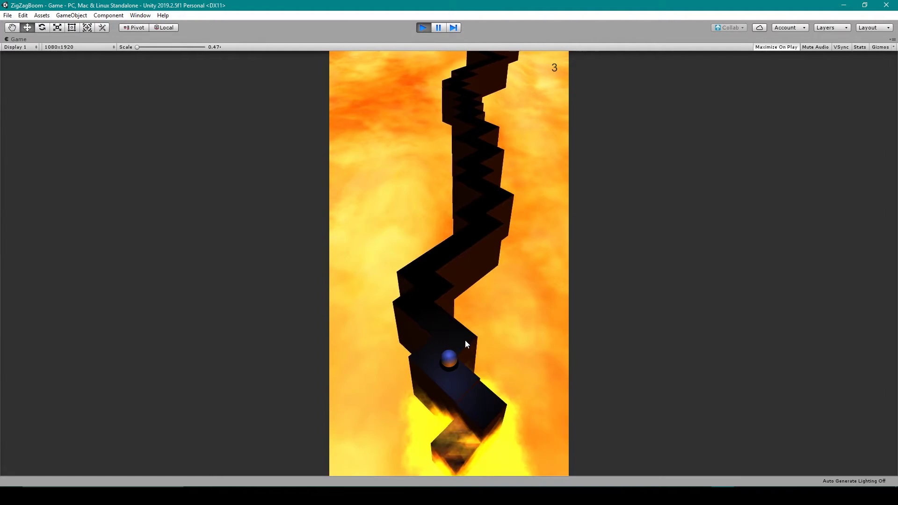
left_click(465, 340)
left_click(464, 341)
left_click(465, 340)
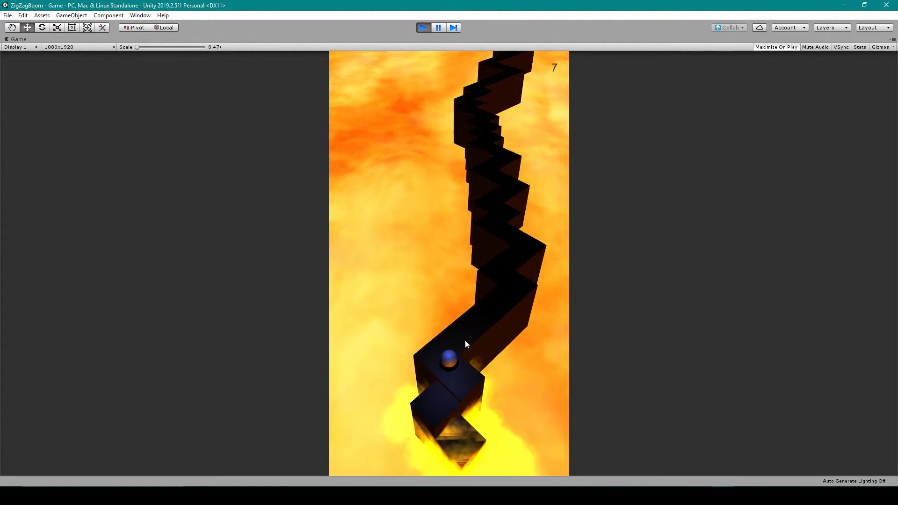
left_click(464, 340)
left_click(465, 340)
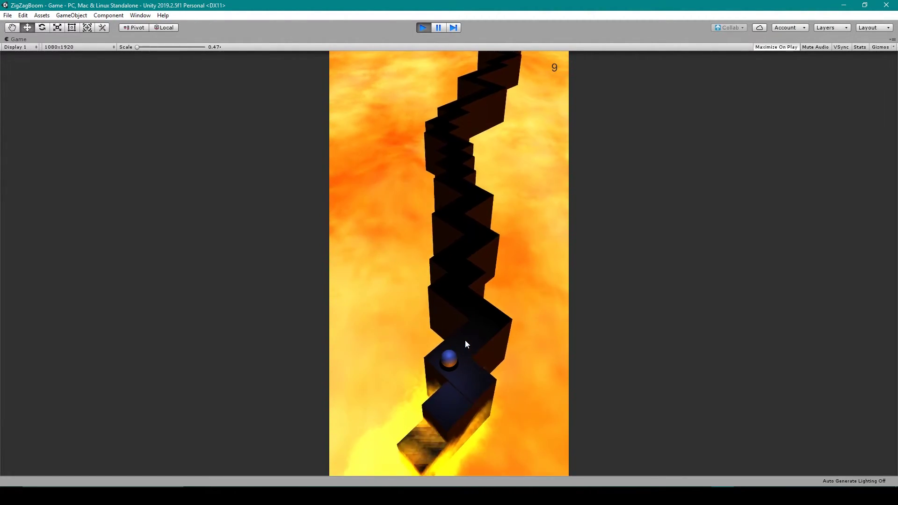
left_click(464, 341)
left_click(464, 341)
left_click(465, 340)
left_click(465, 341)
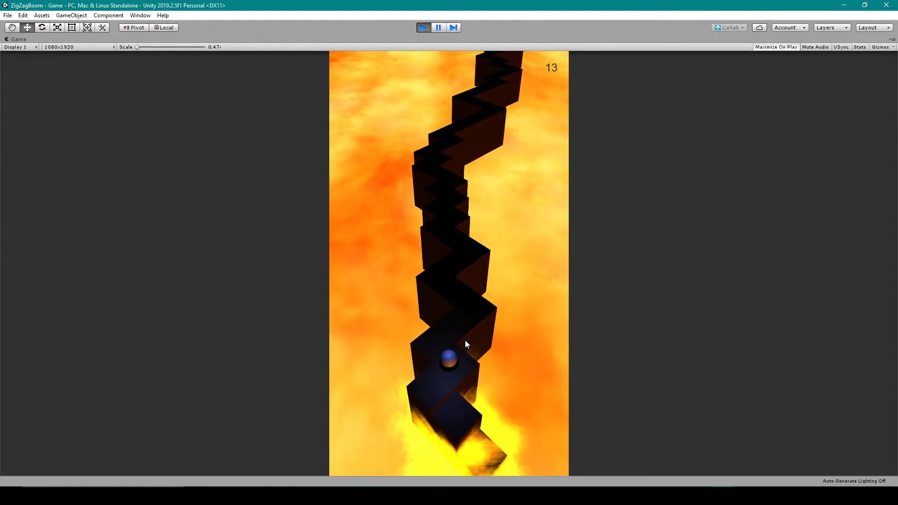
left_click(464, 340)
left_click(464, 340)
left_click(465, 340)
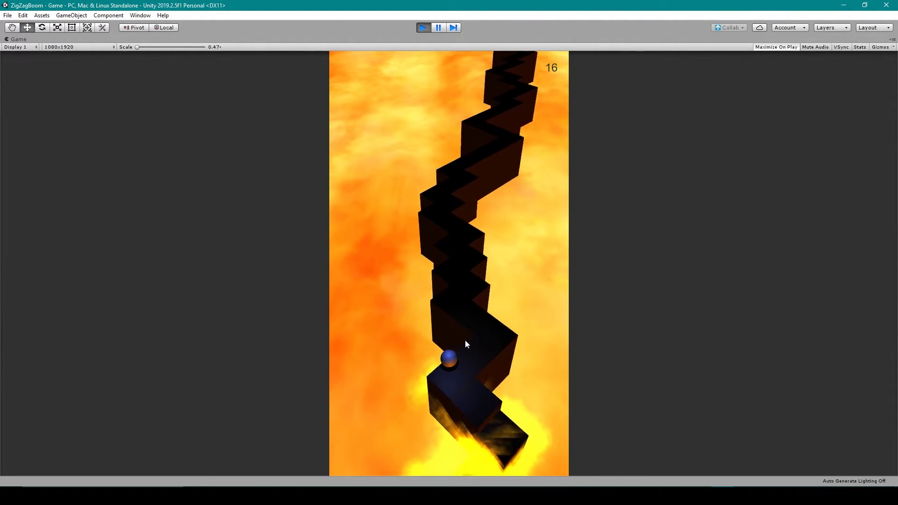
left_click(465, 340)
left_click(465, 340)
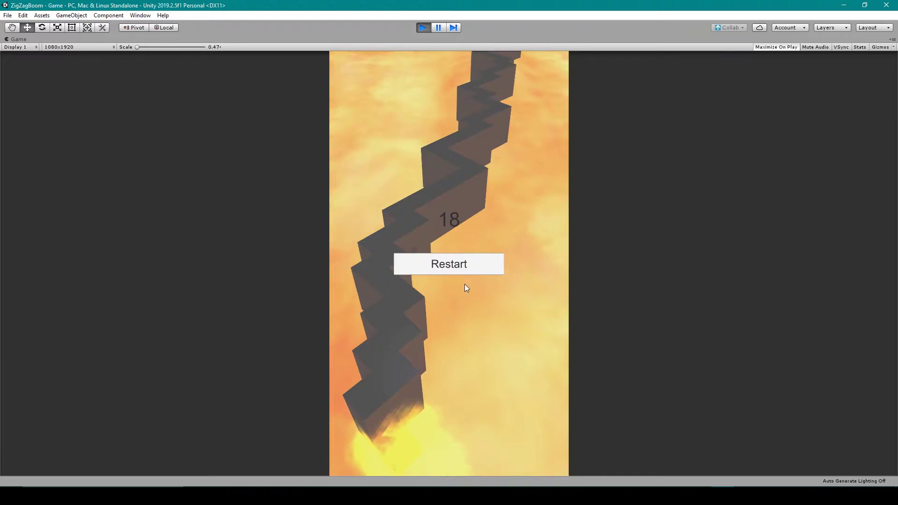
left_click(423, 28)
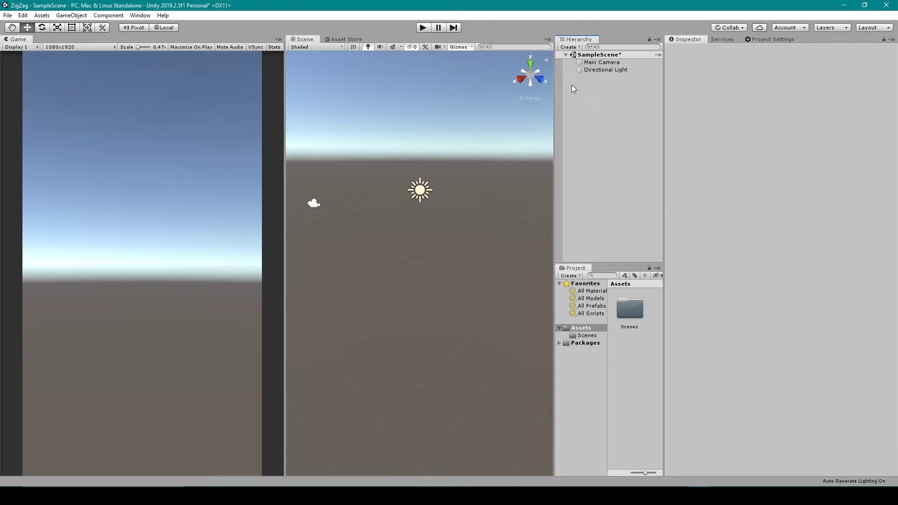
Create a 3D sphere and rename it PlayerBall.
left_click(579, 47)
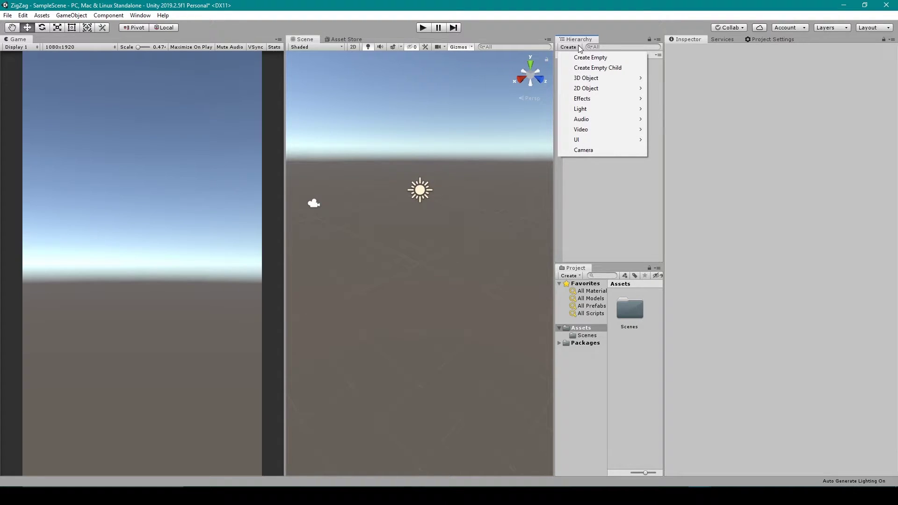
mouse_move(588, 84)
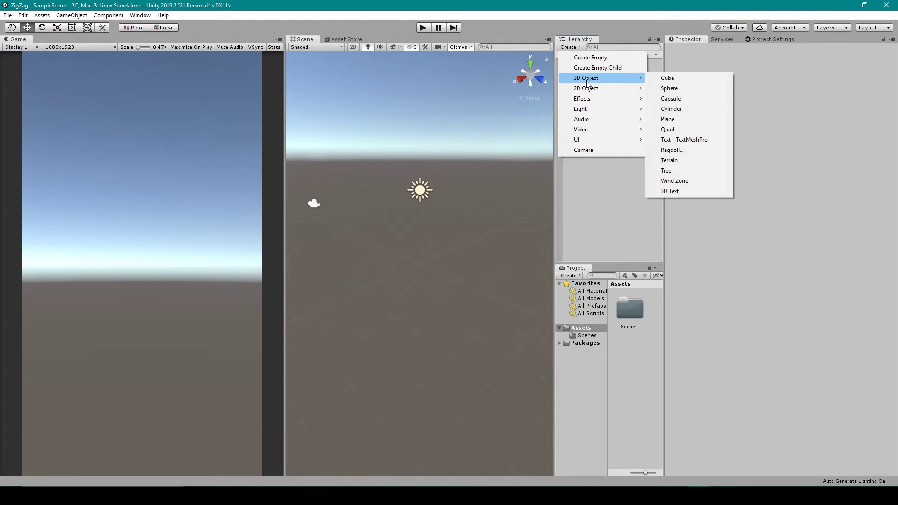
left_click(667, 89)
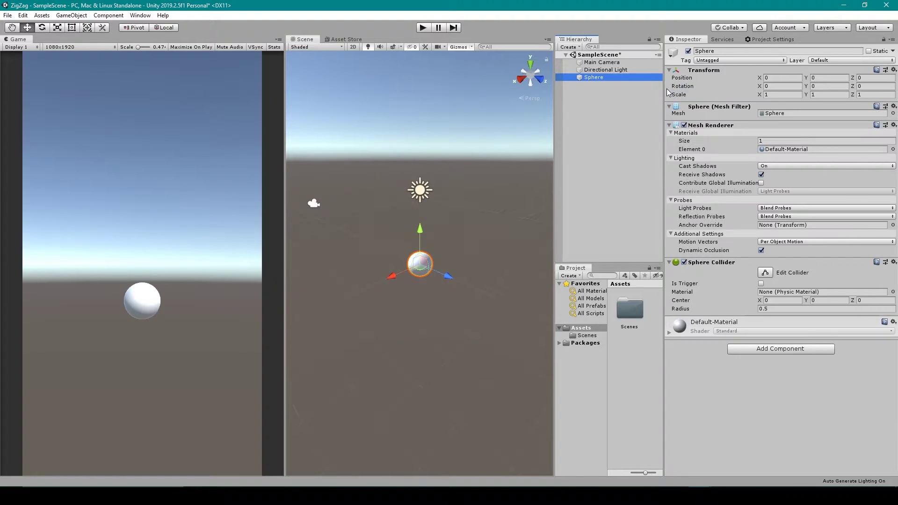
left_click(596, 78)
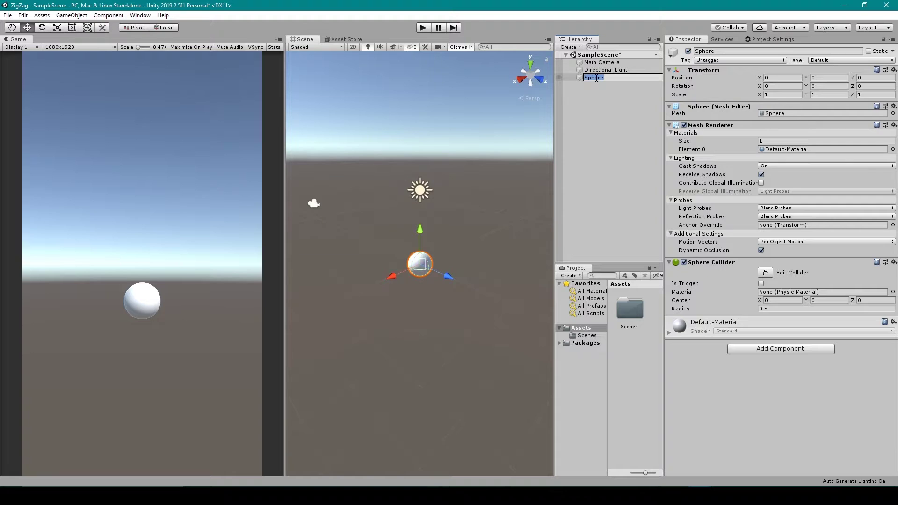
type("PlayerBall")
key("Return")
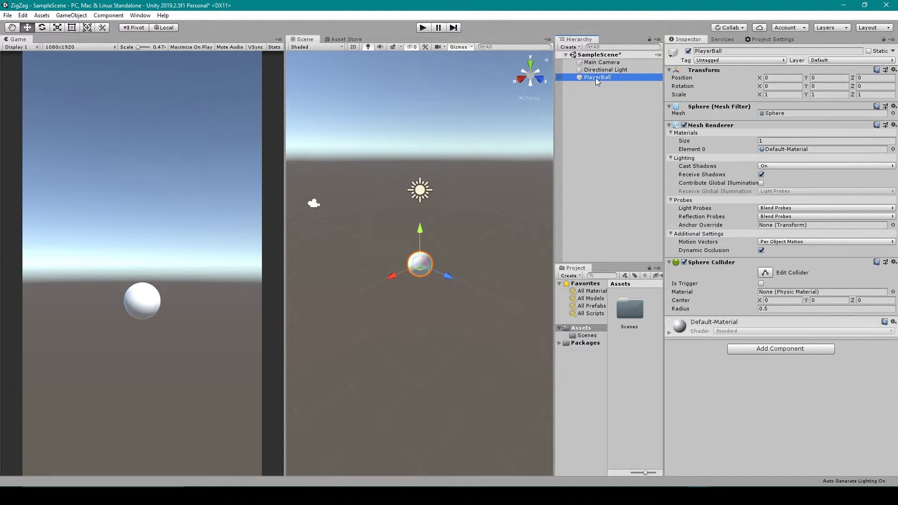
Tag PlayerBall as Player, set its Y position to 1, and add a Rigidbody.
left_click(741, 60)
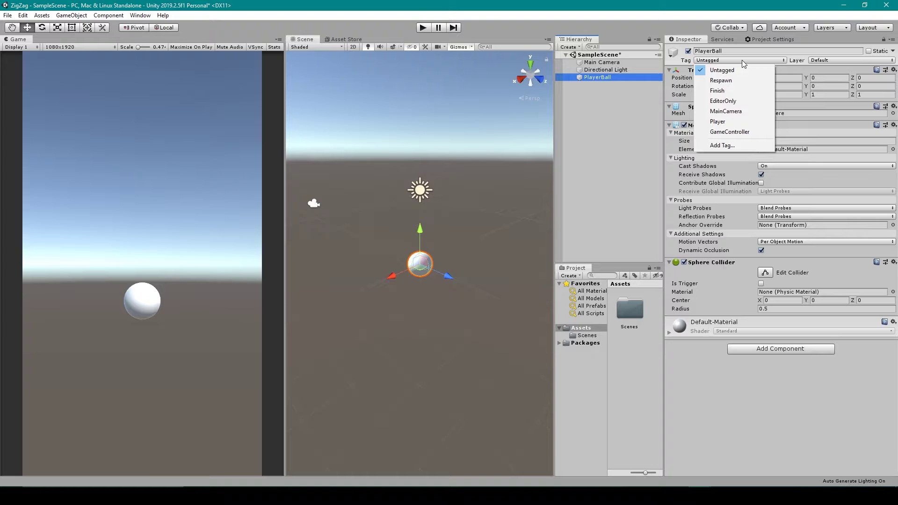
left_click(722, 121)
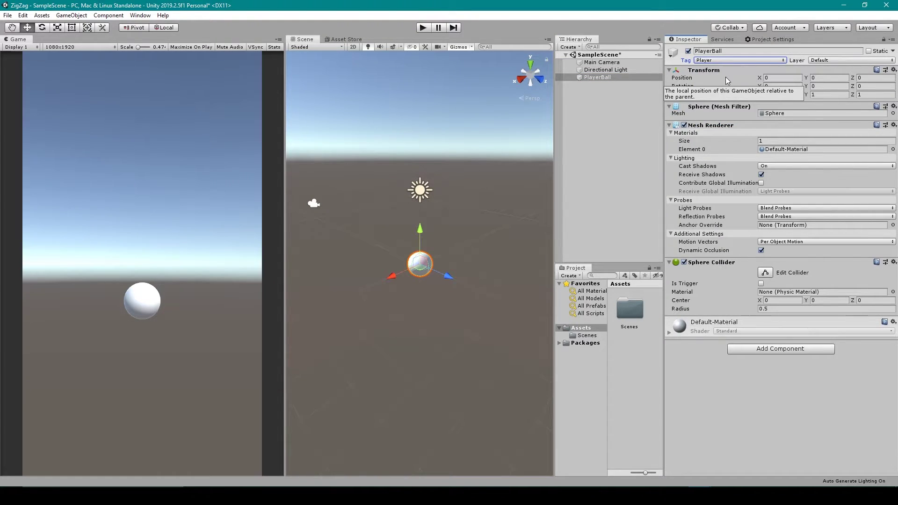
left_click(835, 77)
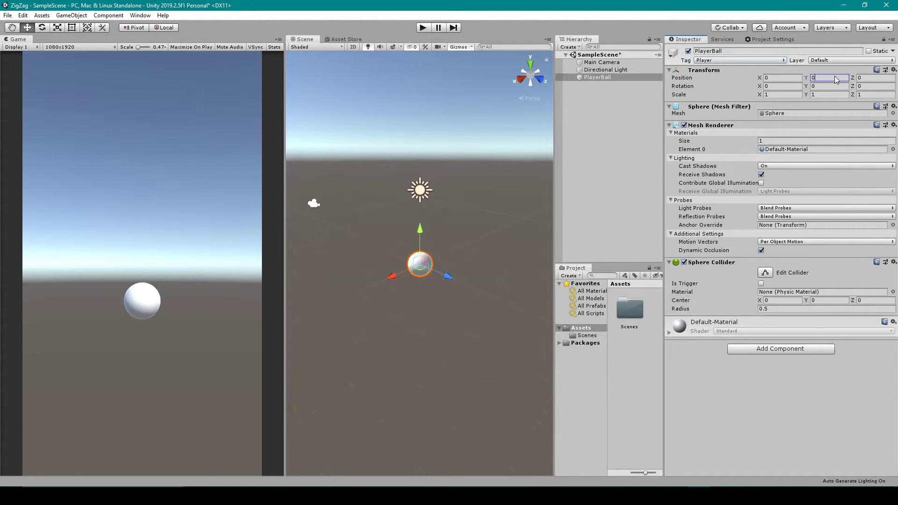
type("1")
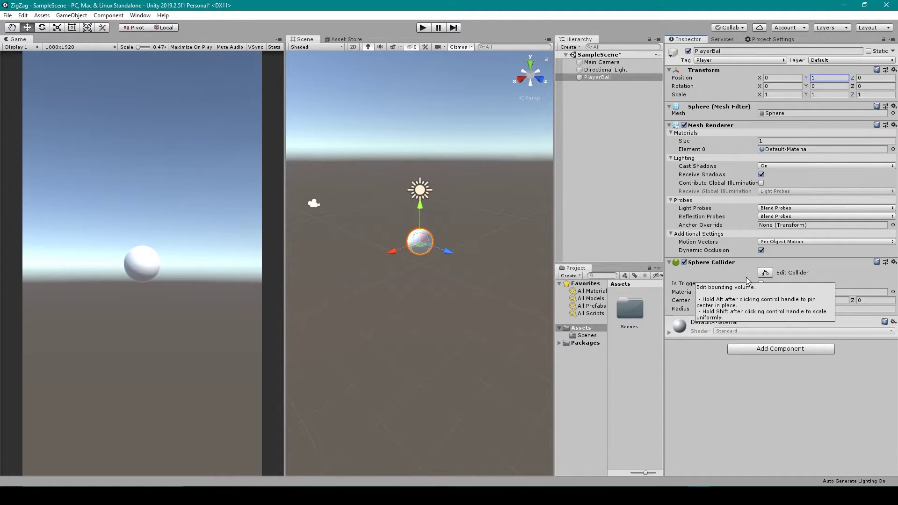
left_click(776, 349)
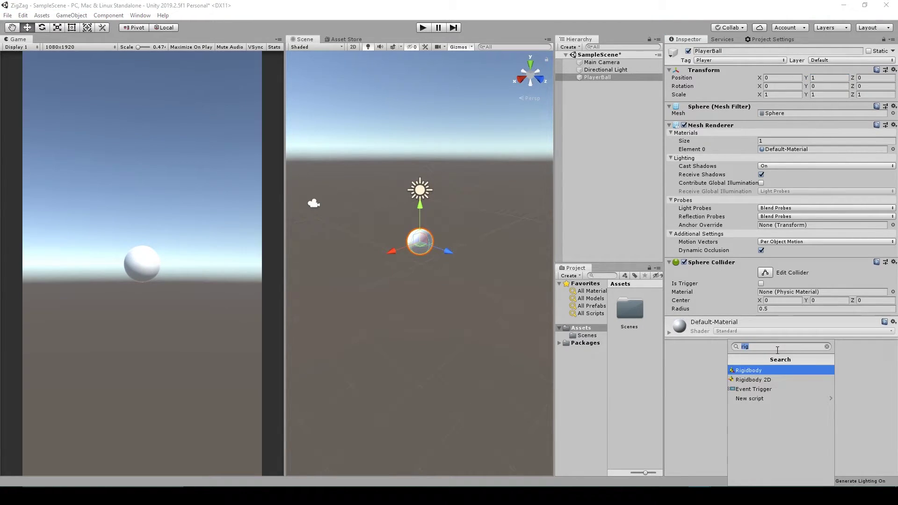
left_click(781, 369)
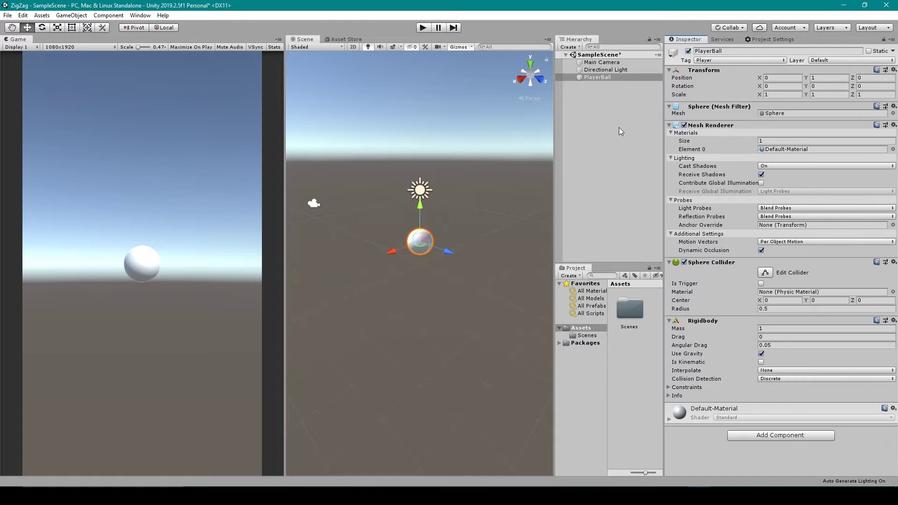
Parent Main Camera under PlayerBall, zero its position, and rotate it to X 60, Y 45.
left_click(616, 63)
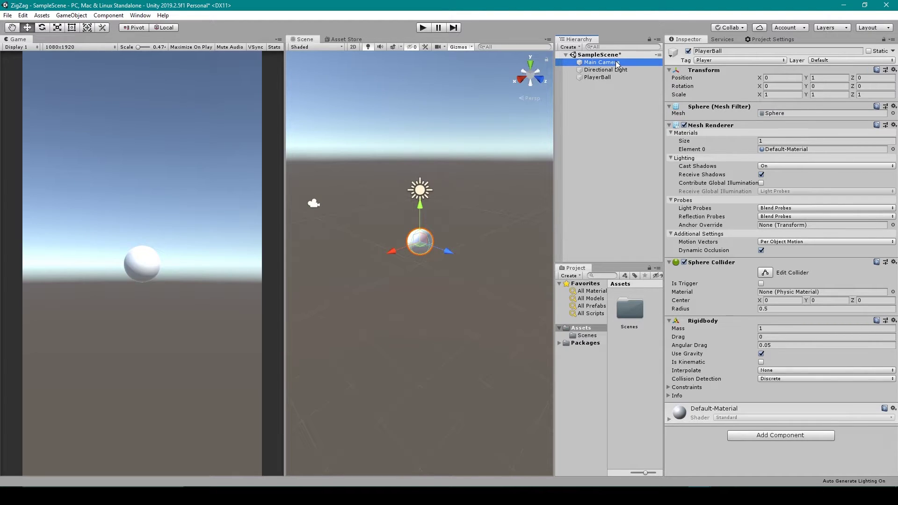
left_click_drag(616, 62, 613, 76)
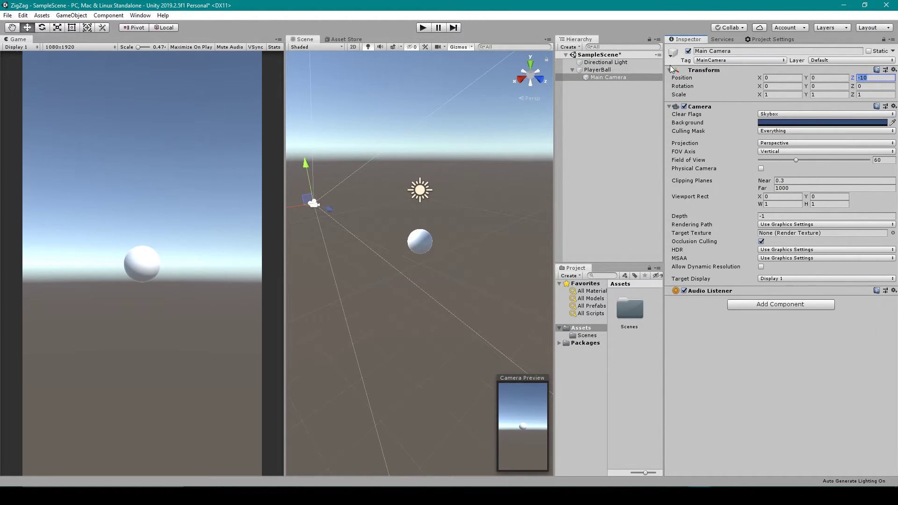
type("0")
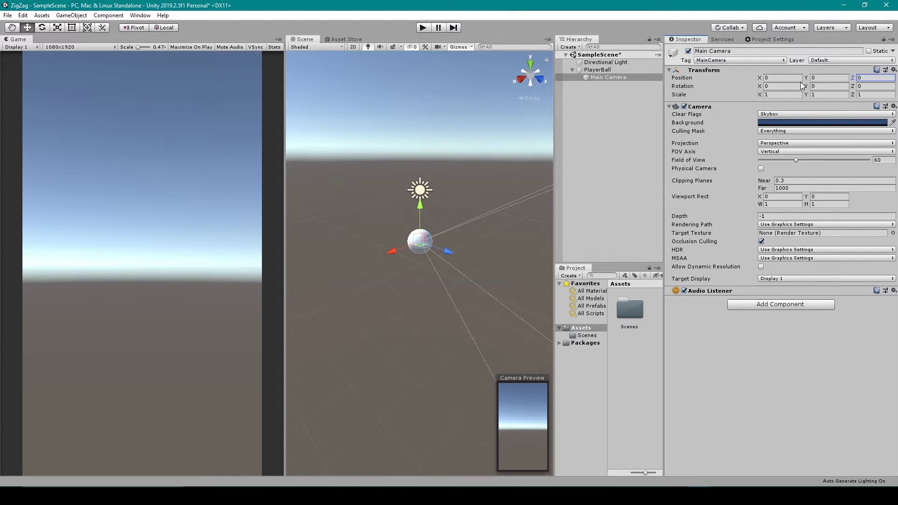
left_click(790, 86)
type("60")
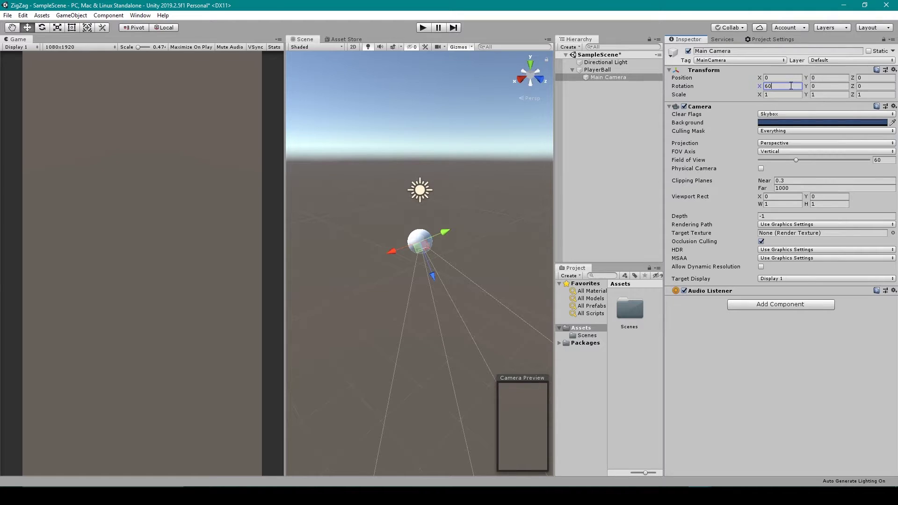
left_click(818, 84)
type("45")
left_click(631, 76)
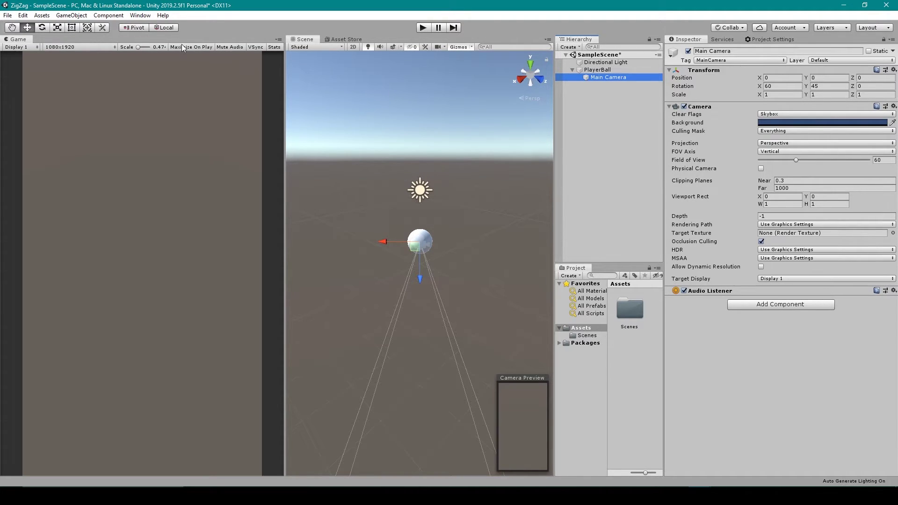
Pull the camera back and up, tilt it to X 45, and move it to the Hierarchy root.
left_click(420, 278)
left_click_drag(420, 279, 167, 207)
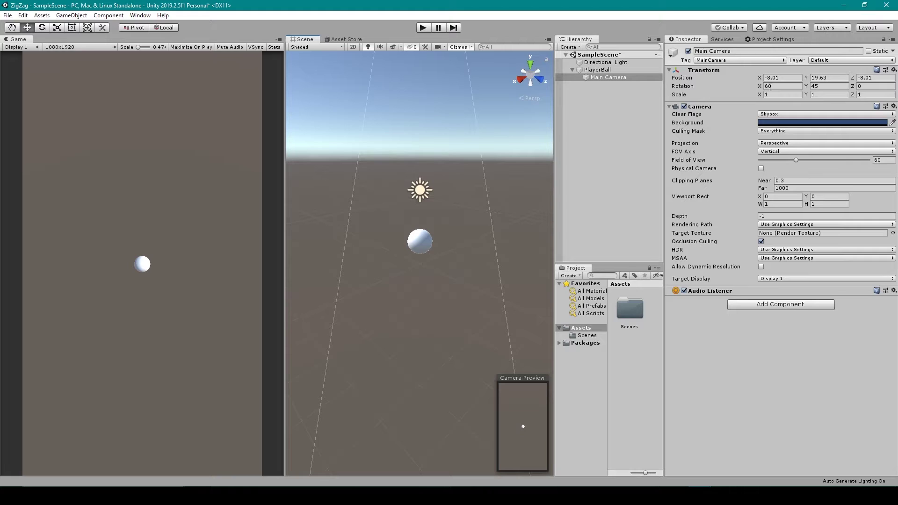
left_click(769, 86)
type("45")
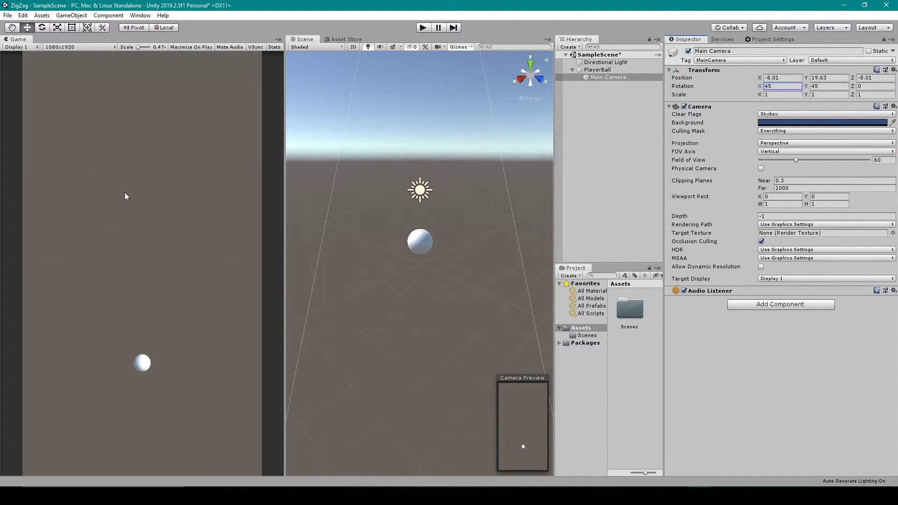
left_click_drag(607, 77, 605, 59)
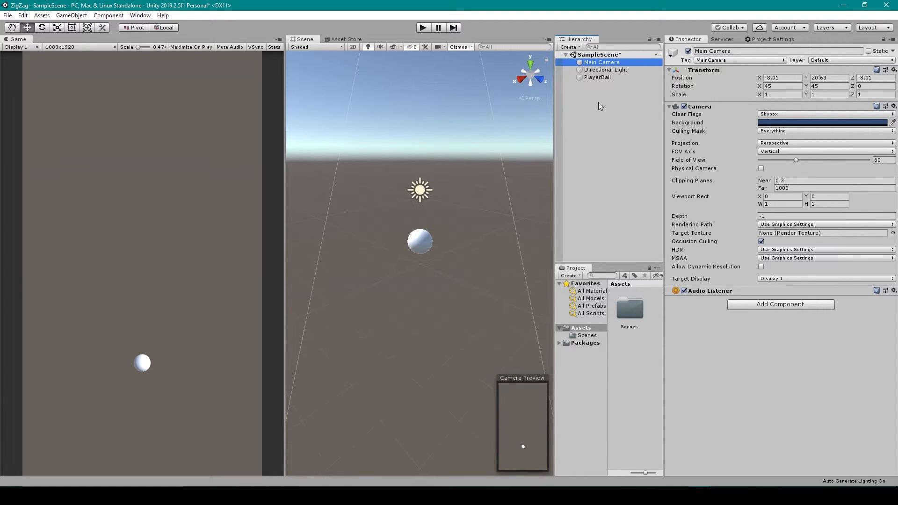
Create an empty GameObject named PlatformPrefab.
left_click(571, 47)
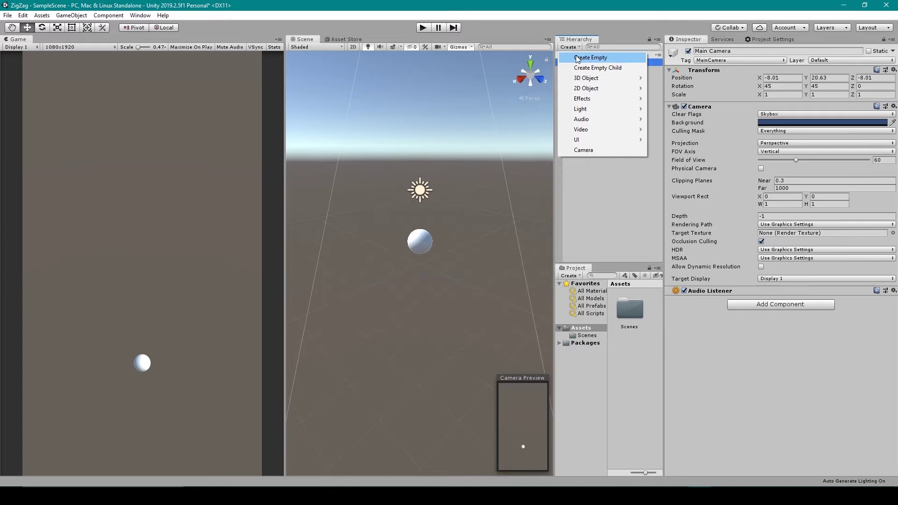
left_click(576, 55)
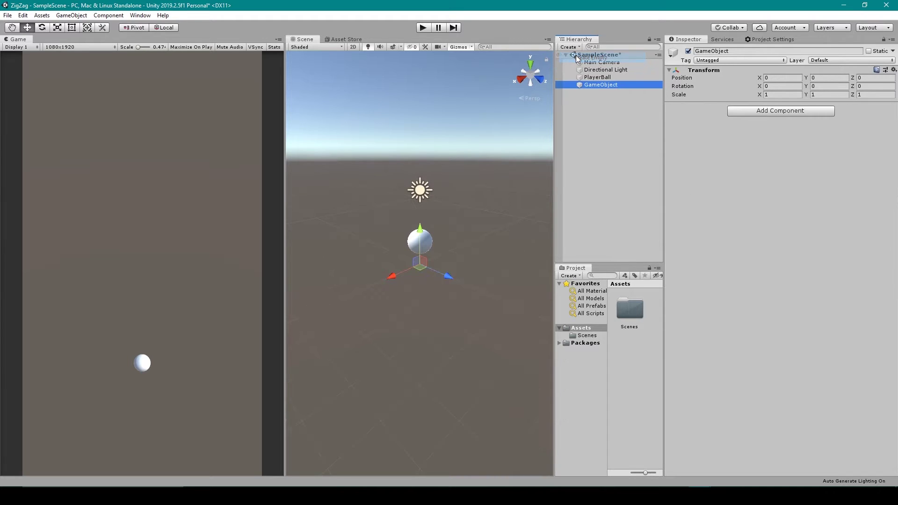
left_click(584, 84)
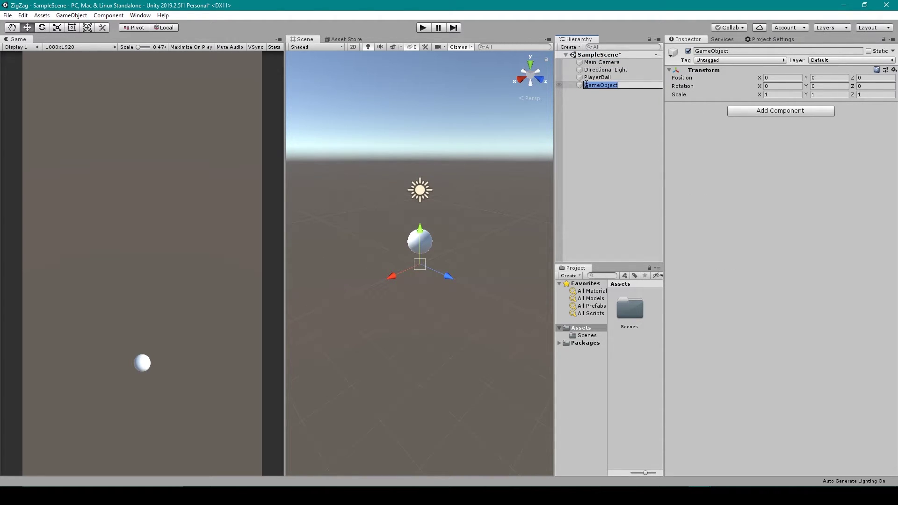
type("Plat")
type("fro")
key("BackSpace")
key("BackSpace")
key("BackSpace")
type("formP(")
key("BackSpace")
type("refab")
key("Return")
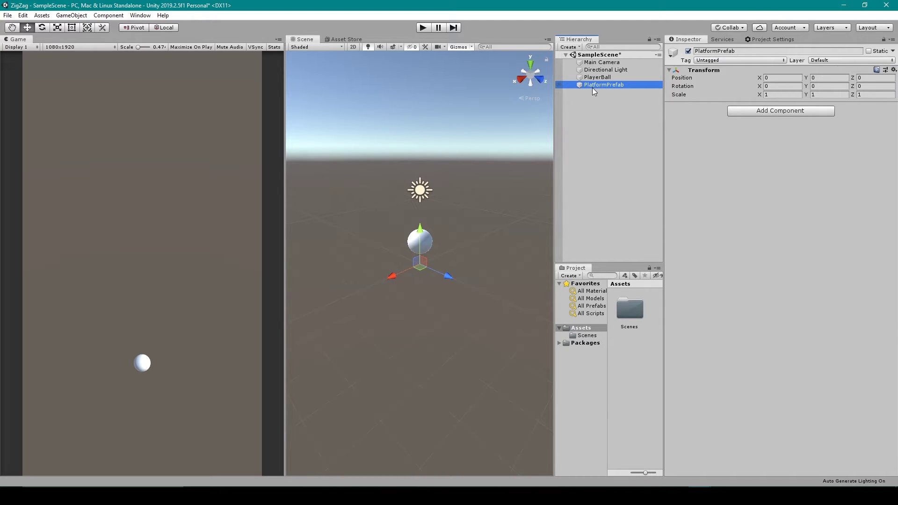
Add a child Cube to PlatformPrefab at Y -0.5 with scale 2, 1, 2.
right_click(592, 86)
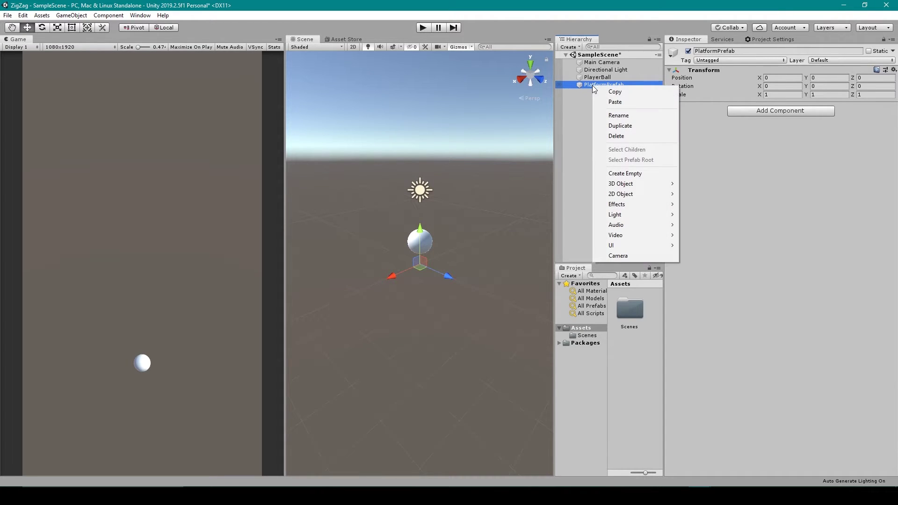
mouse_move(635, 186)
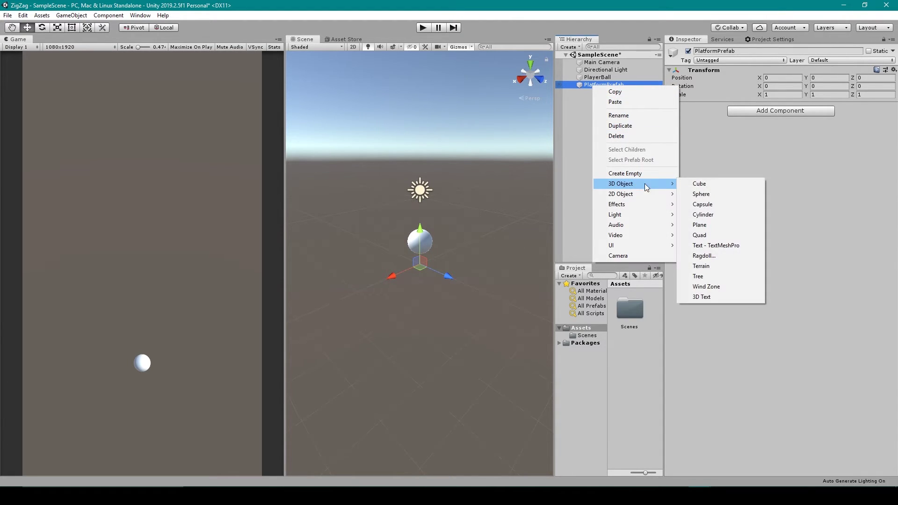
left_click(703, 184)
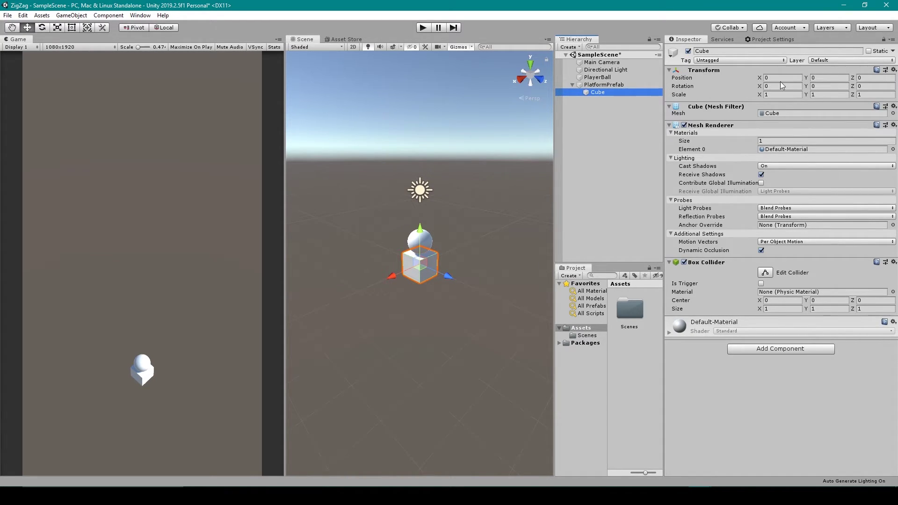
left_click(822, 78)
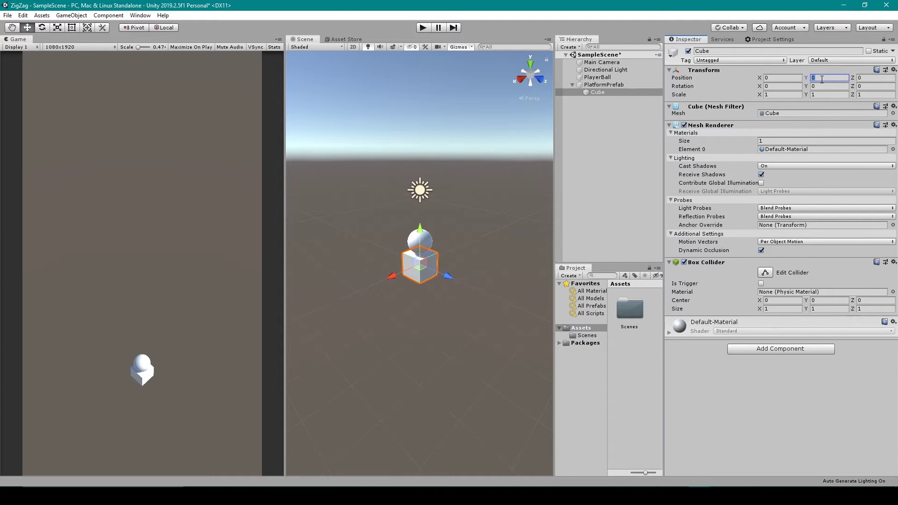
type("-")
type("0.5")
key("Return")
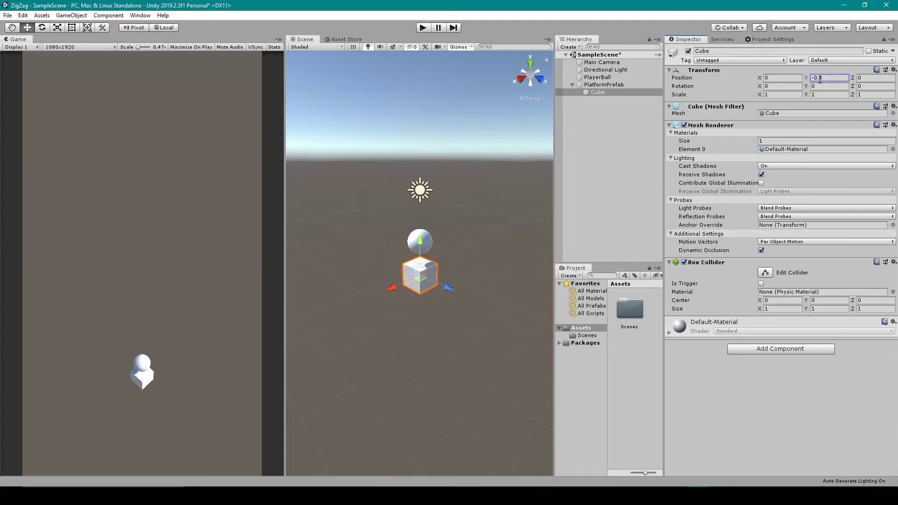
left_click(792, 94)
type("2")
key("Tab")
key("Tab")
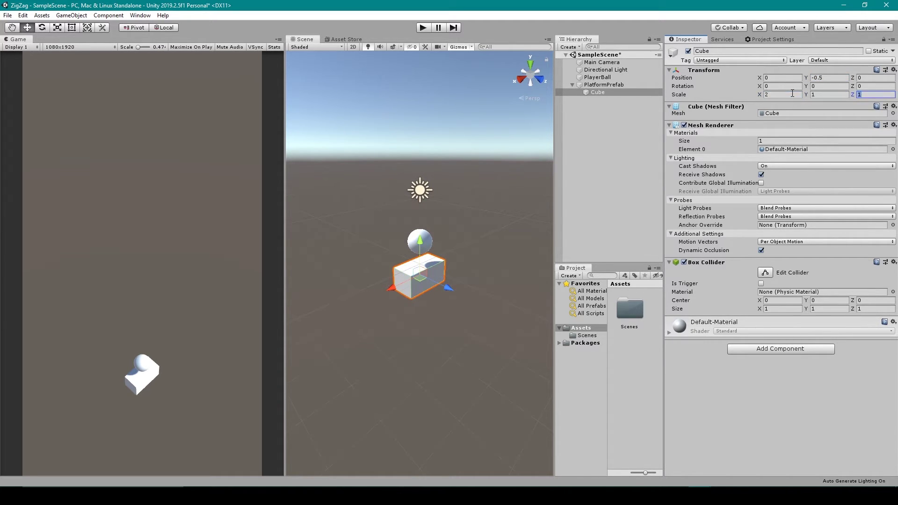
type("2")
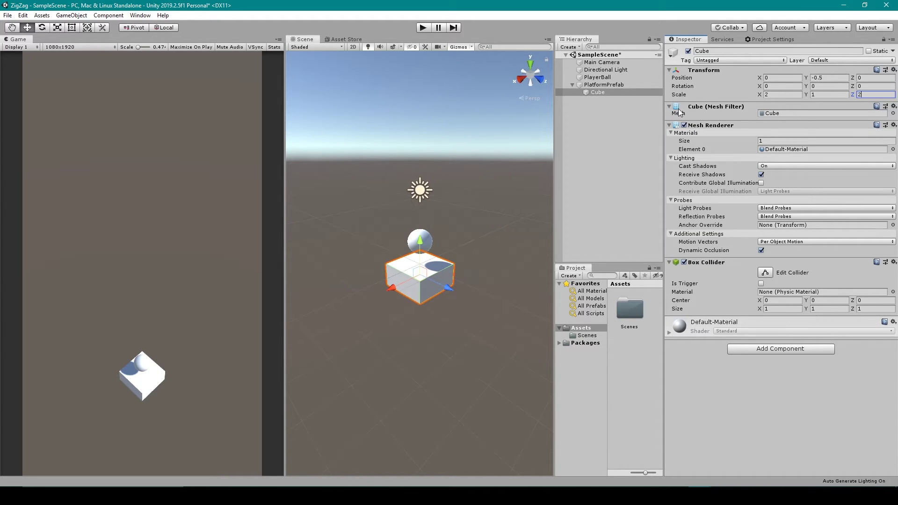
left_click(626, 89)
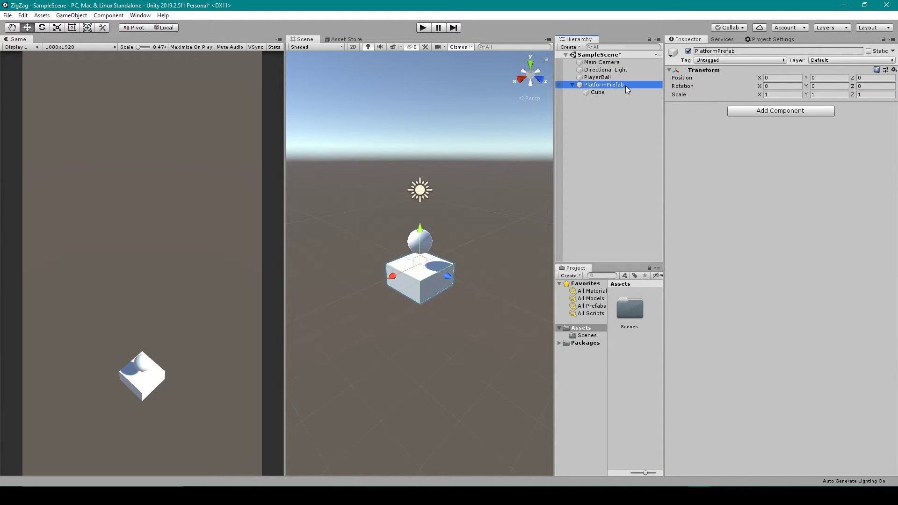
Set PlatformPrefab's Transform Scale Y to 20.
left_click(806, 96)
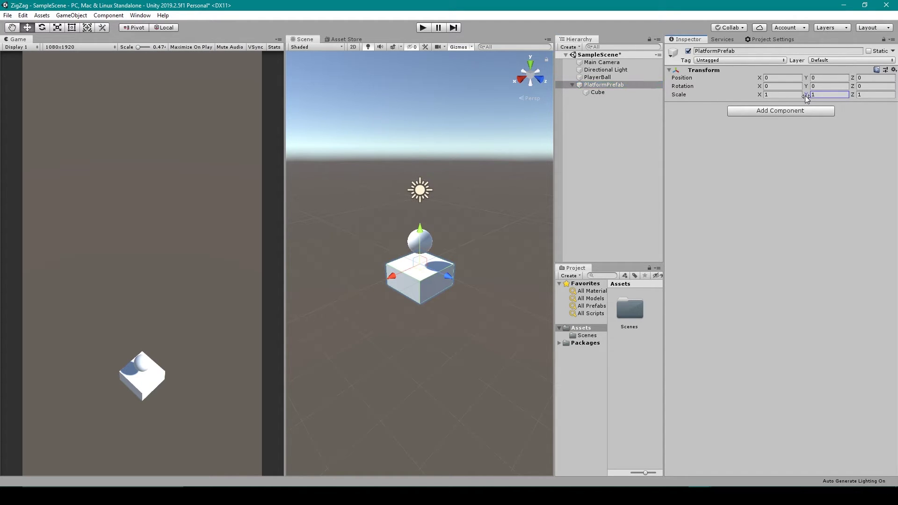
left_click_drag(806, 98, 73, 79)
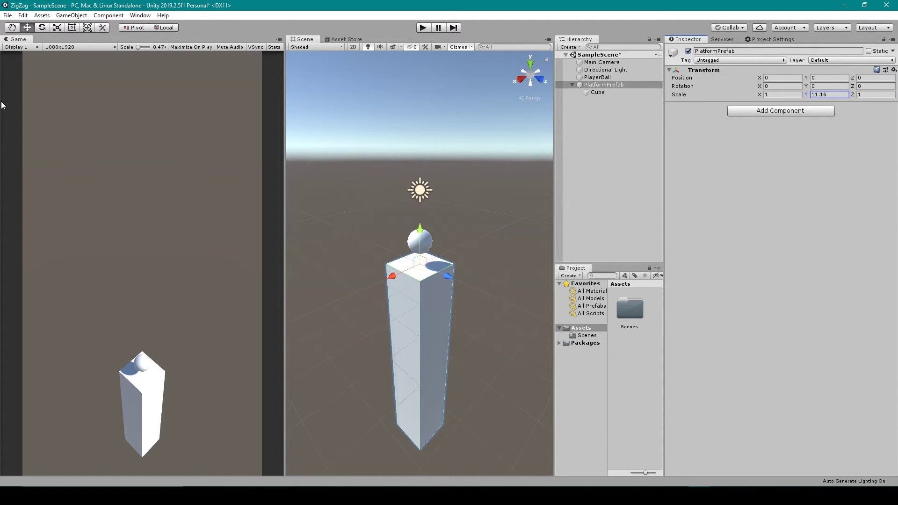
left_click(842, 95)
type("20")
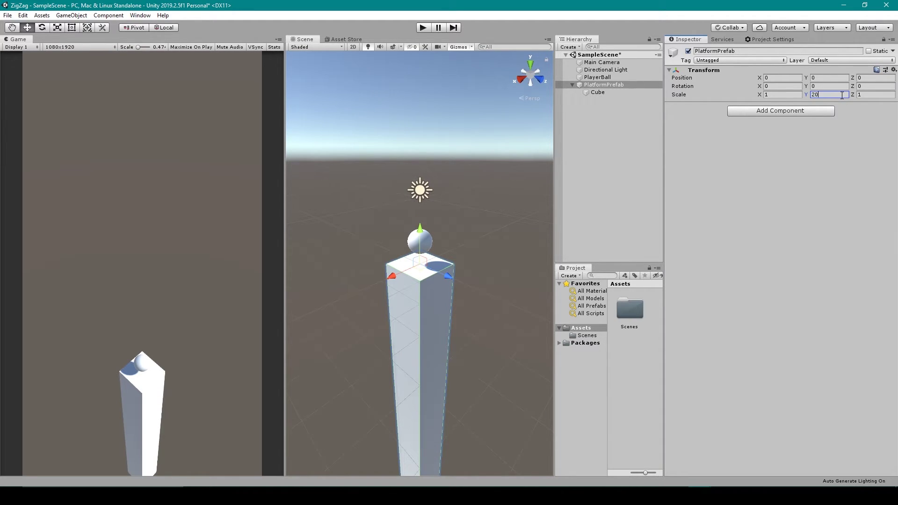
left_click(771, 178)
Add a Rigidbody to PlatformPrefab and enable Is Kinematic.
left_click(785, 111)
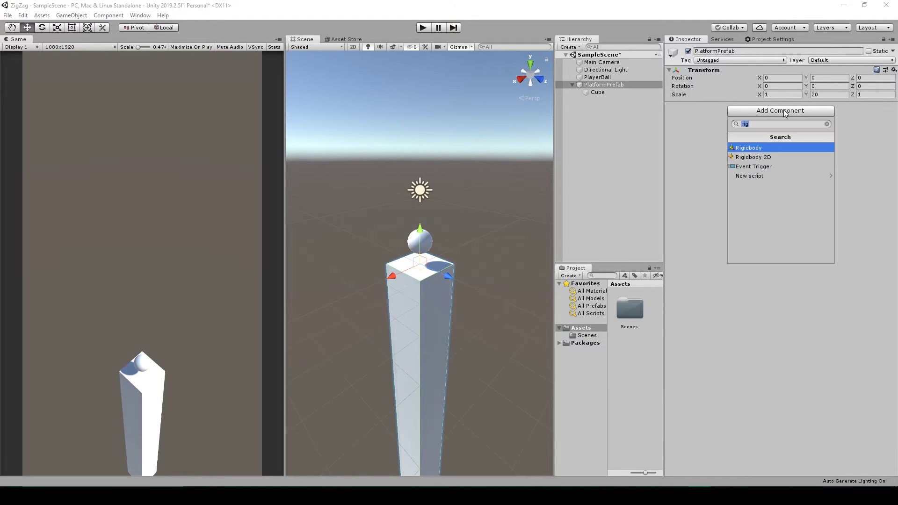
left_click(764, 148)
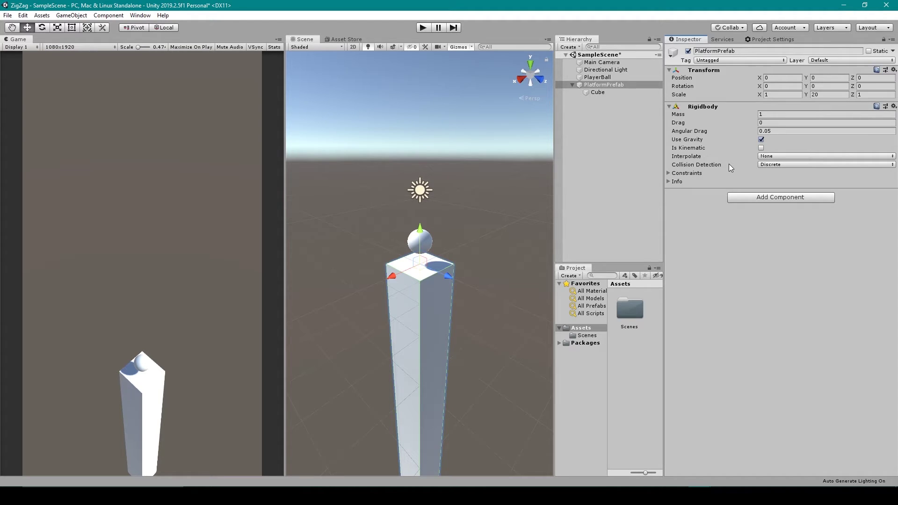
left_click(761, 148)
Create a Prefabs folder in Assets and drag PlatformPrefab into it as a prefab.
right_click(594, 327)
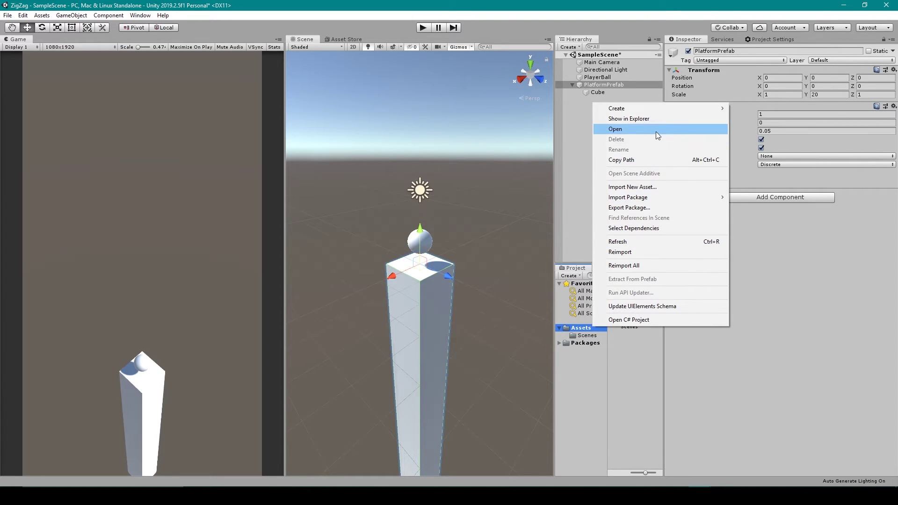
mouse_move(653, 110)
left_click(747, 109)
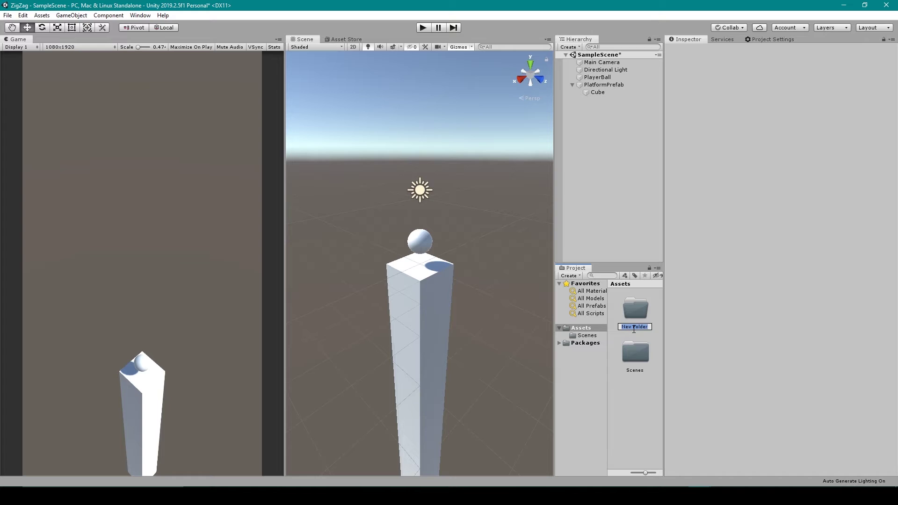
type("Prefabs")
key("Return")
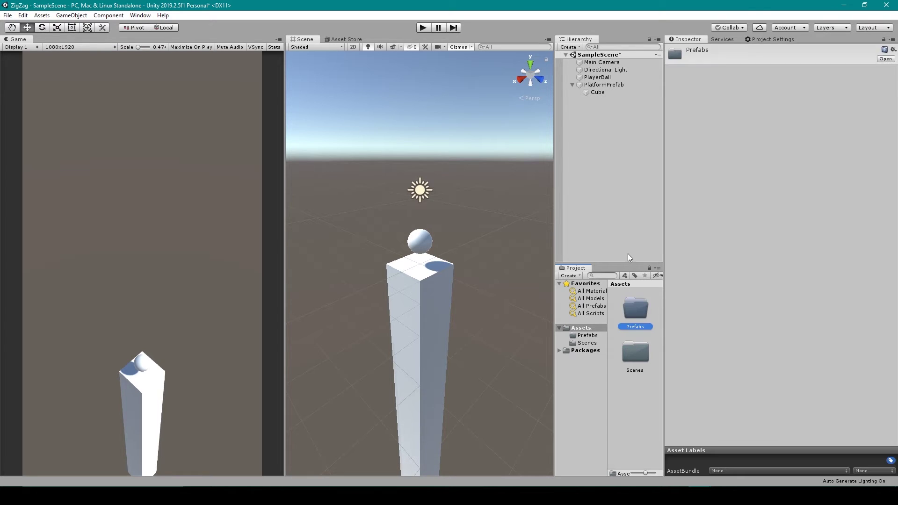
left_click(601, 86)
left_click_drag(603, 86, 639, 306)
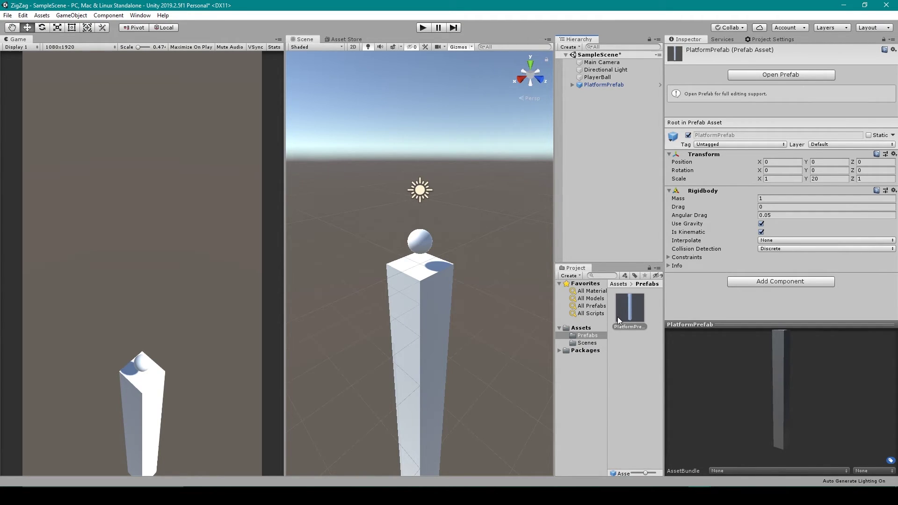
Drag two more PlatformPrefab copies into the scene and start repositioning PlatformPrefab (1) along X.
left_click_drag(632, 312, 611, 165)
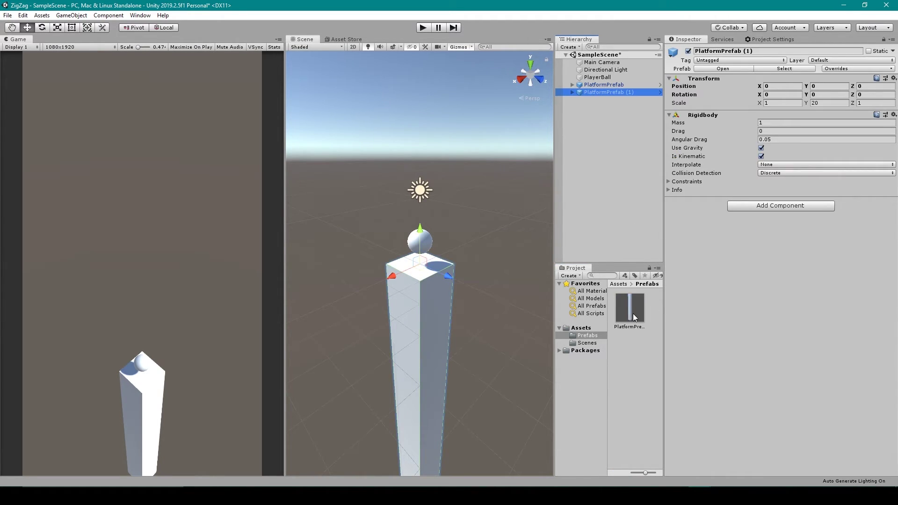
left_click_drag(633, 314, 604, 185)
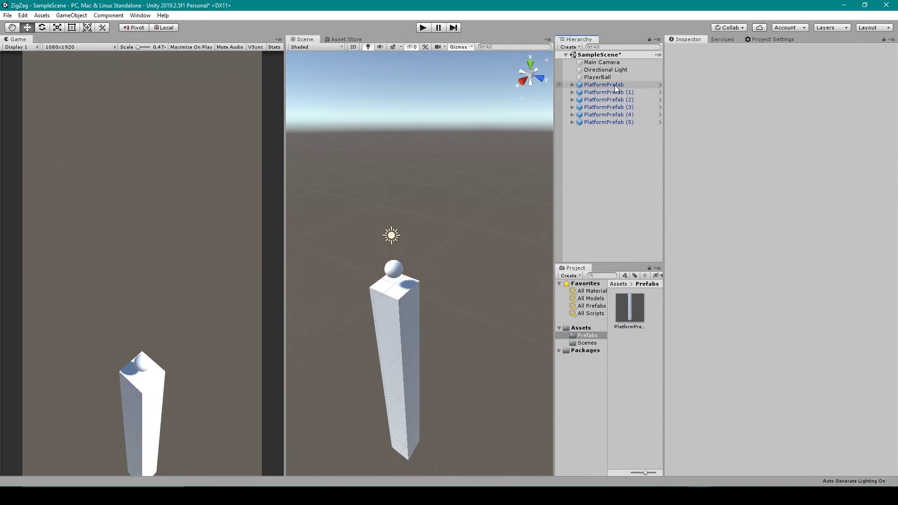
left_click(614, 85)
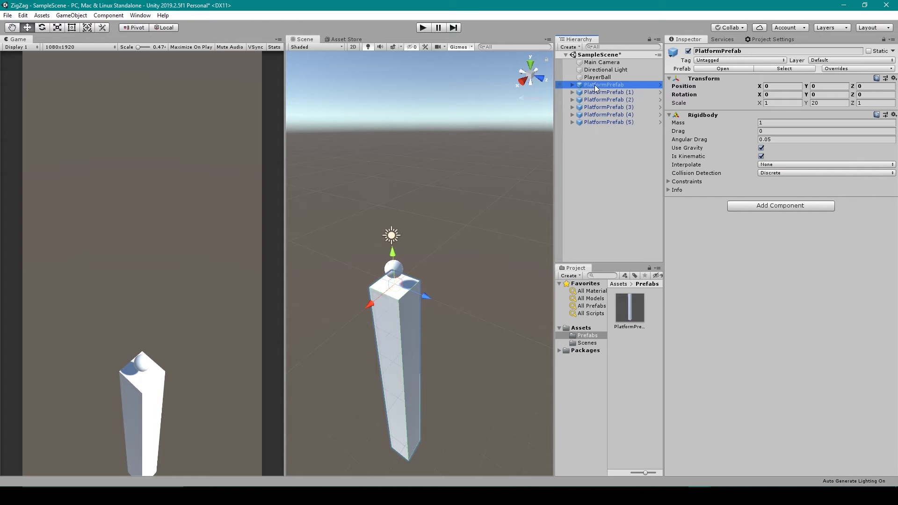
left_click(606, 92)
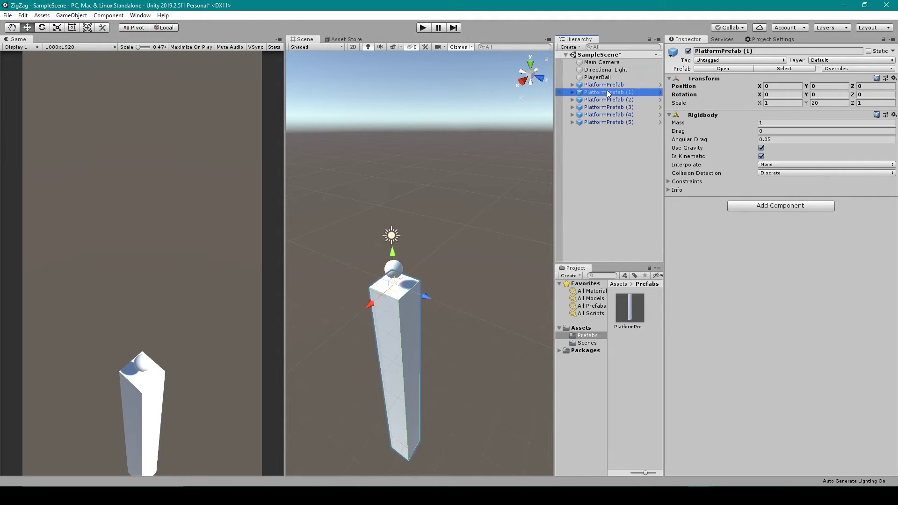
left_click(776, 87)
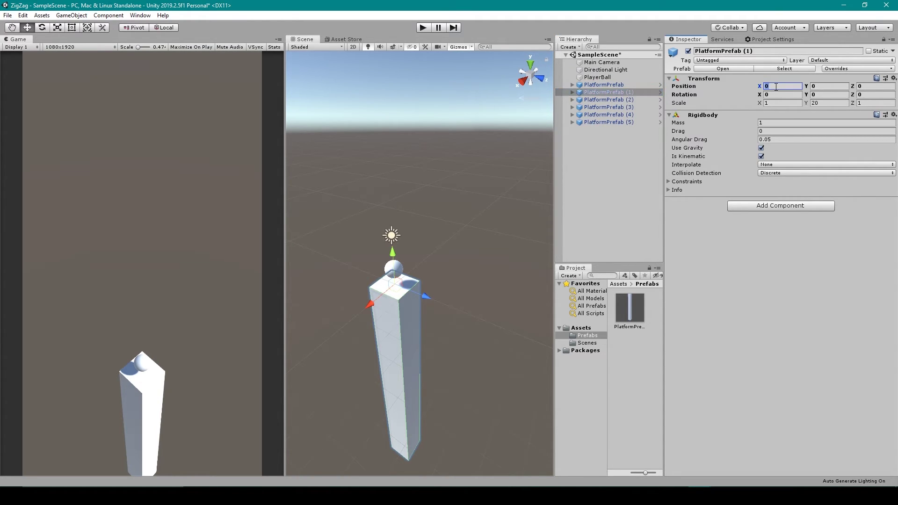
Move PlatformPrefab (4) to X 8 and start editing PlatformPrefab (5)'s X position.
left_click(641, 100)
left_click(632, 106)
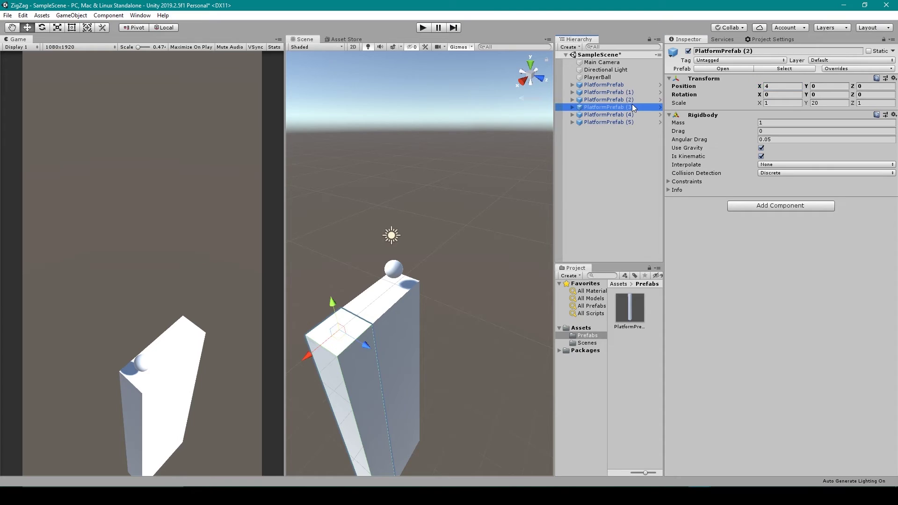
left_click(640, 114)
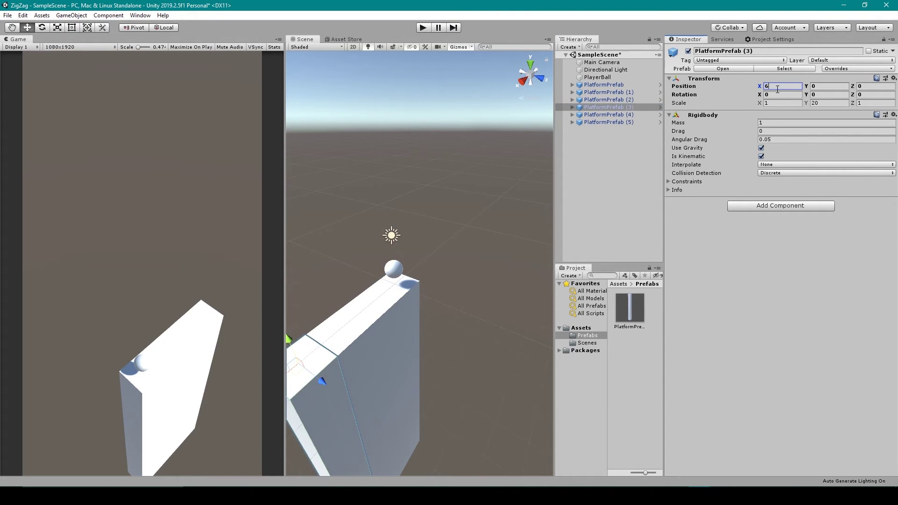
left_click(776, 86)
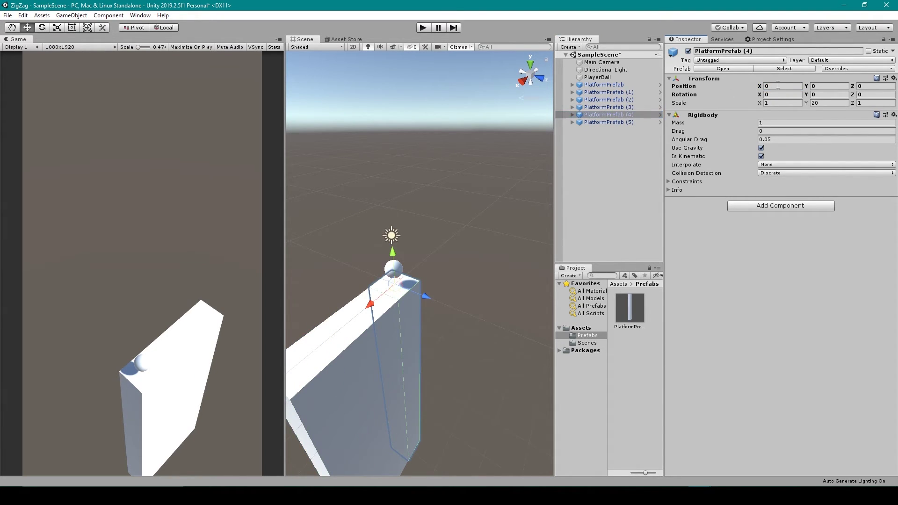
type("7")
key("BackSpace")
type("8")
left_click(627, 121)
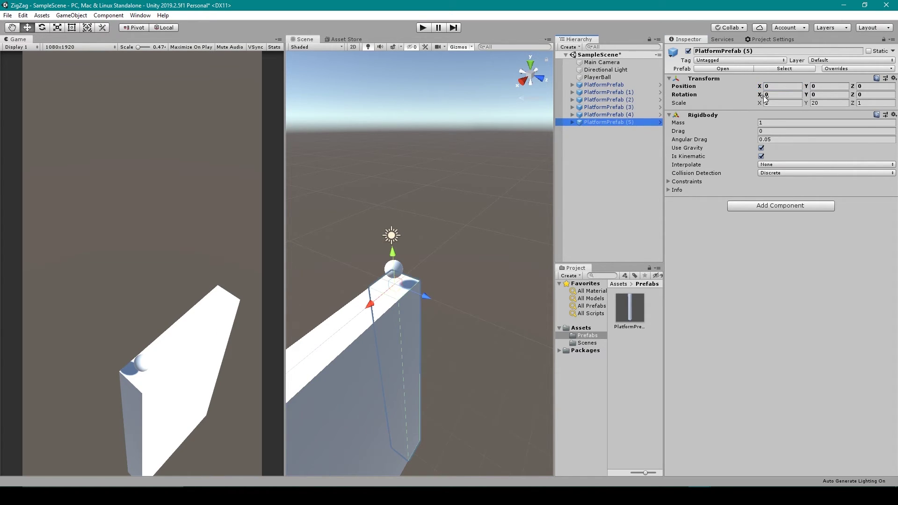
left_click(773, 86)
Set PlatformPrefab (5) to X 10 and orbit the view to see the platform row from the side.
type("10")
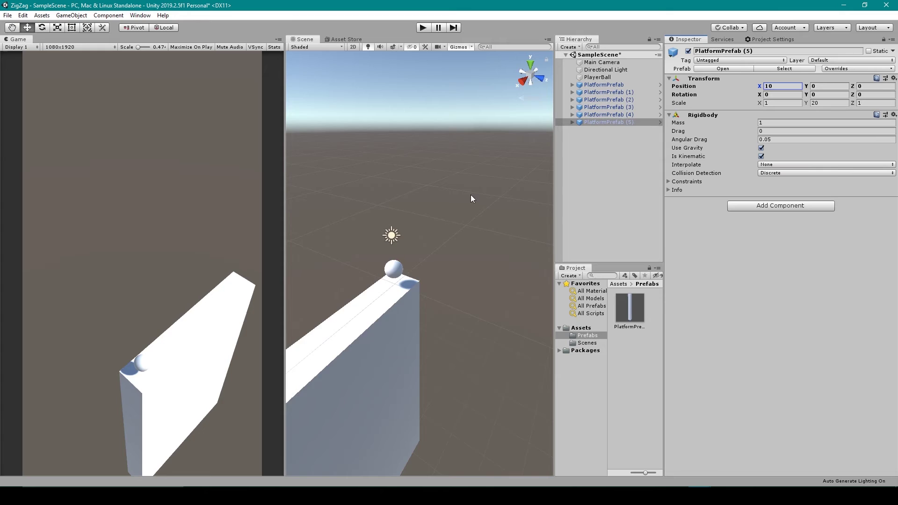
left_click_drag(472, 197, 298, 395, "alt")
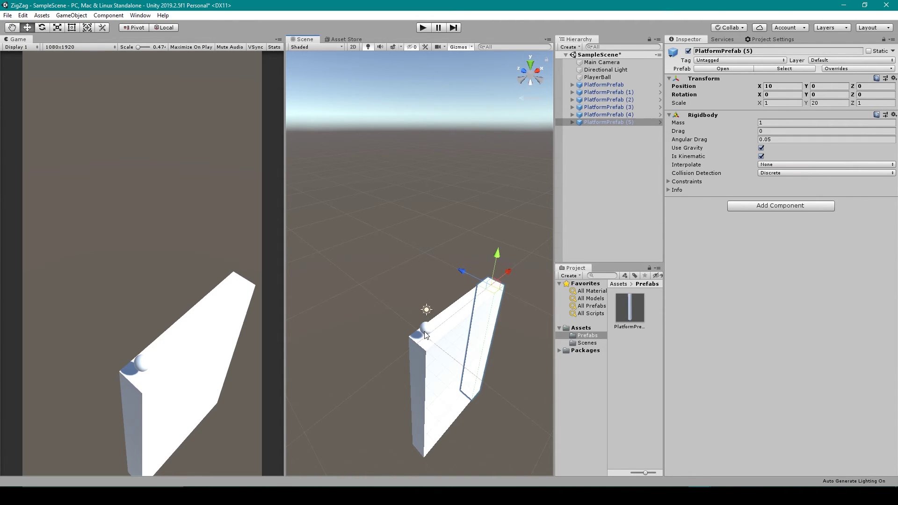
Create a new folder named Materials in Assets and open it.
right_click(580, 327)
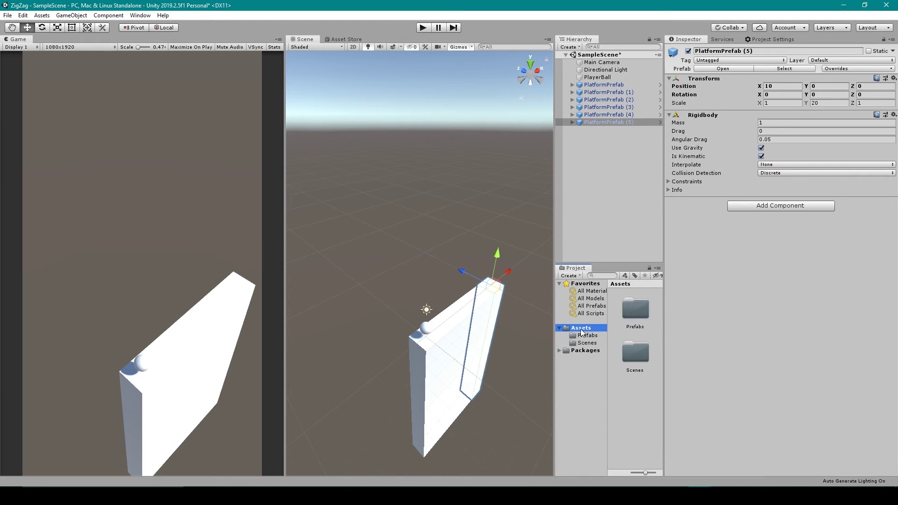
mouse_move(632, 110)
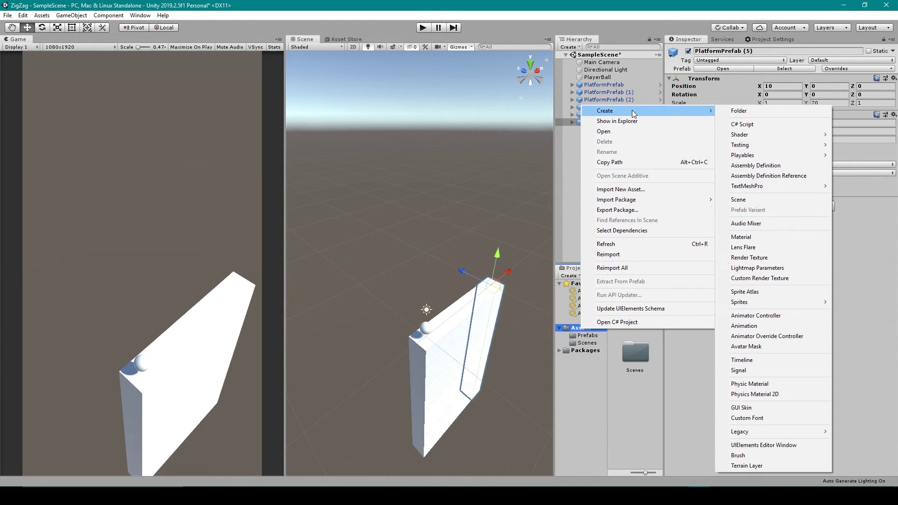
left_click(740, 112)
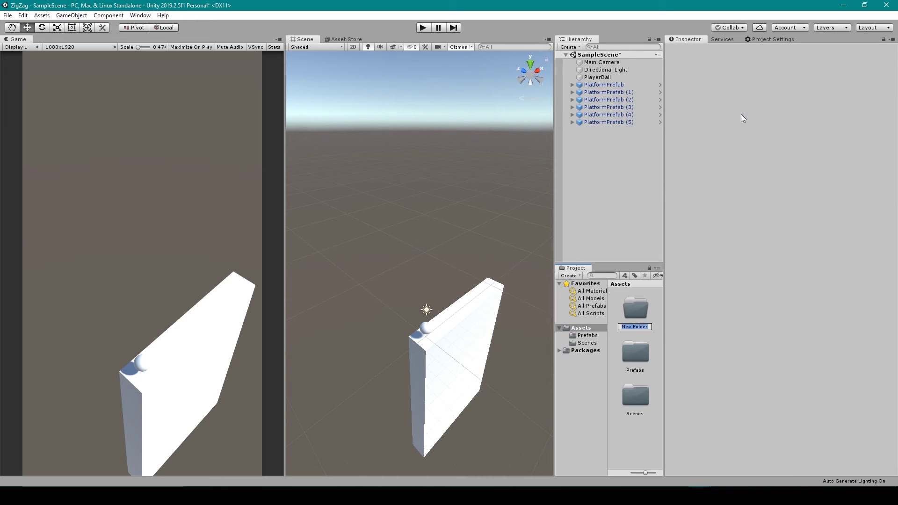
type("Materials")
key("Return")
double_click(627, 316)
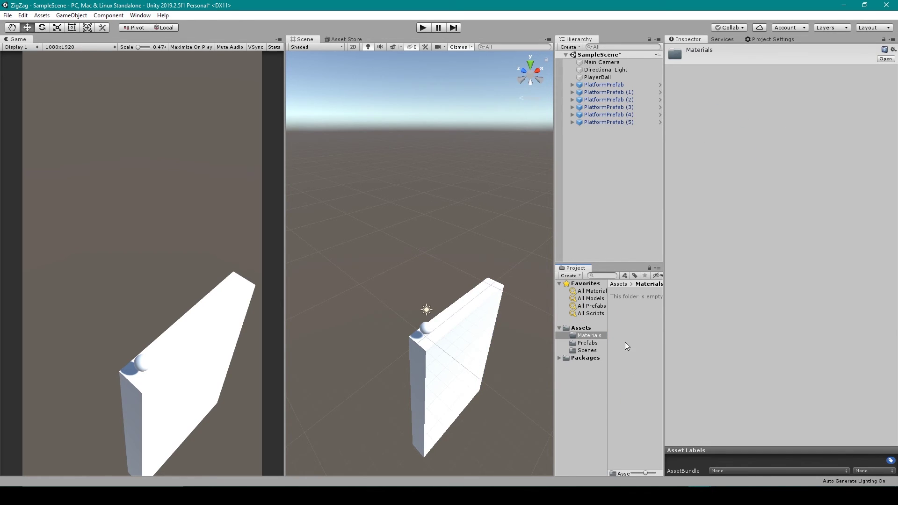
Create a new material named Ball inside the Materials folder.
right_click(624, 341)
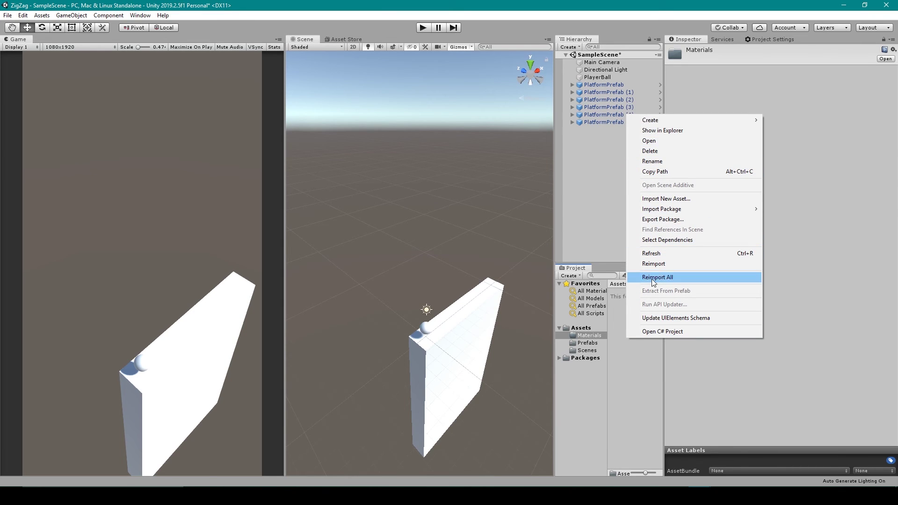
mouse_move(657, 122)
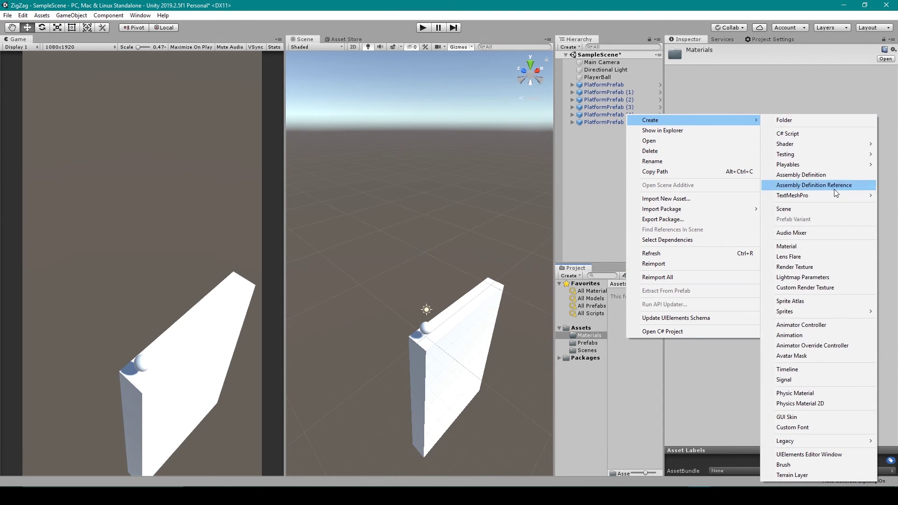
left_click(814, 246)
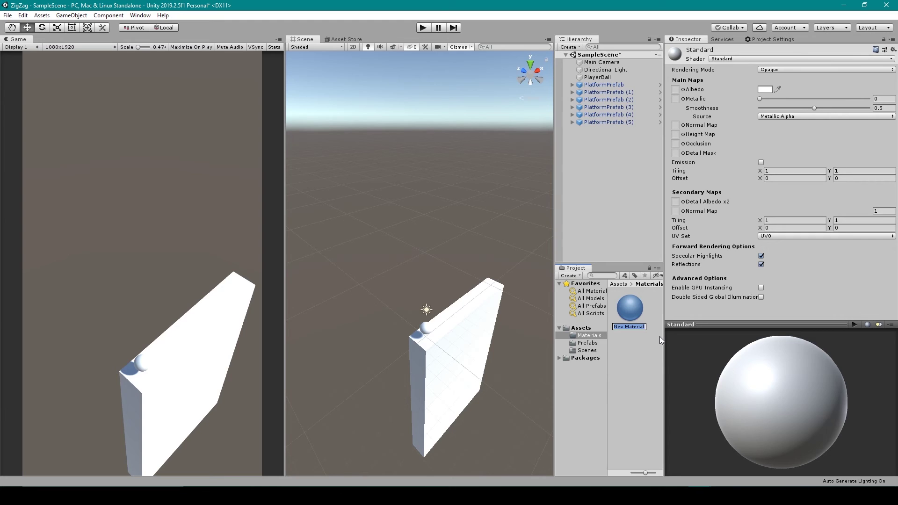
type("Ball")
key("Return")
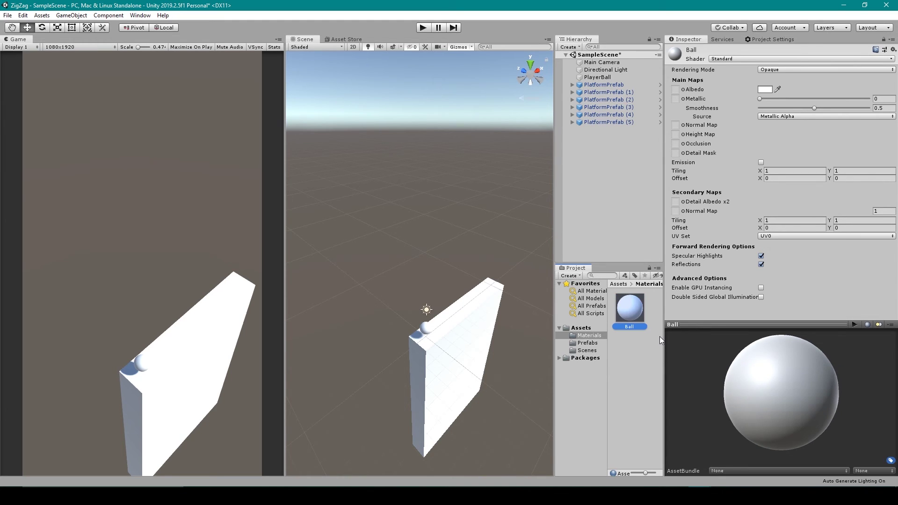
Set the Ball material's Albedo colour to dark red (A40B0B).
left_click(766, 89)
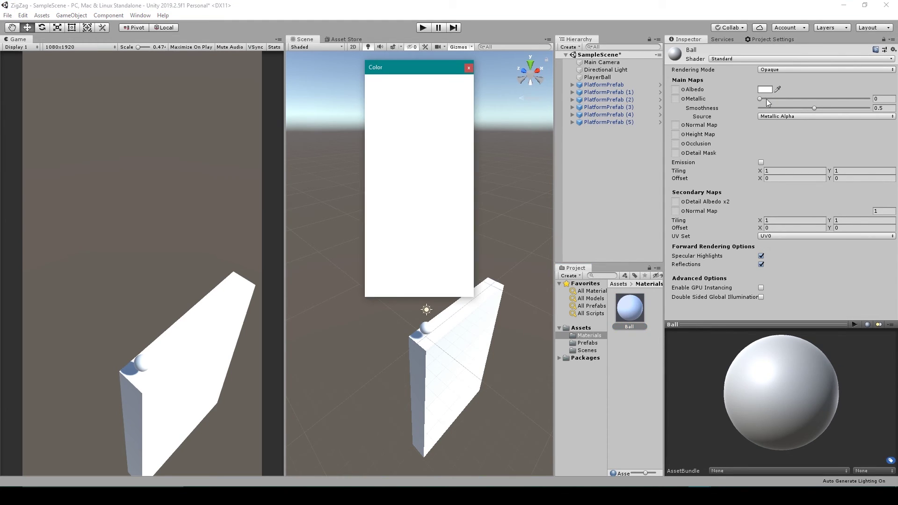
left_click(441, 141)
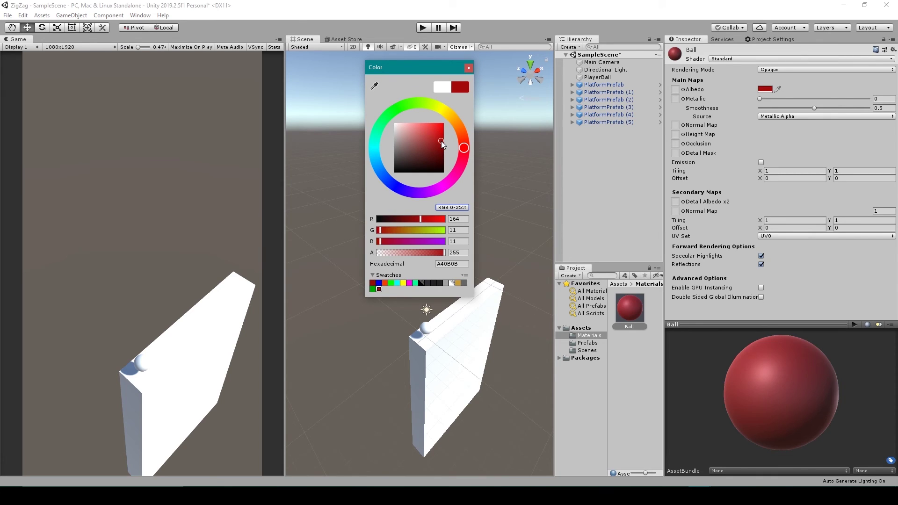
left_click(629, 307)
left_click(630, 76)
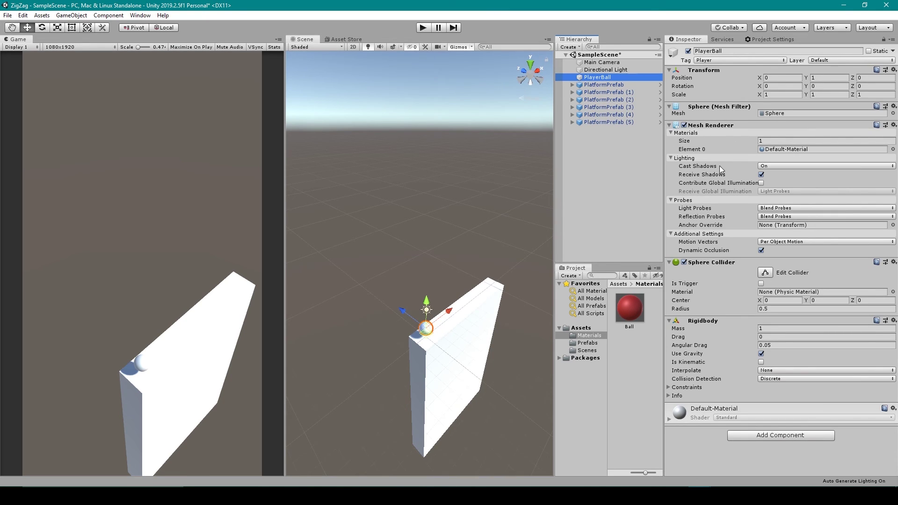
Assign the Ball material to PlayerBall's Mesh Renderer Element 0 slot.
left_click_drag(626, 315, 774, 152)
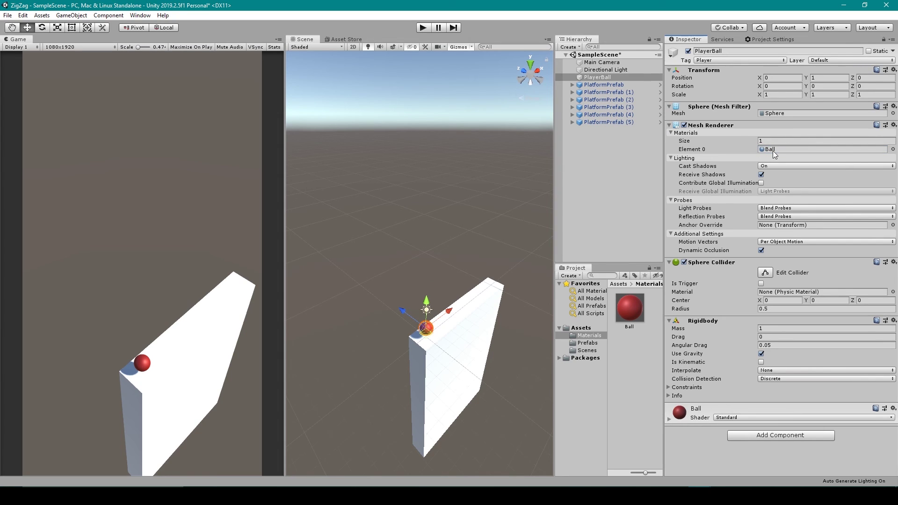